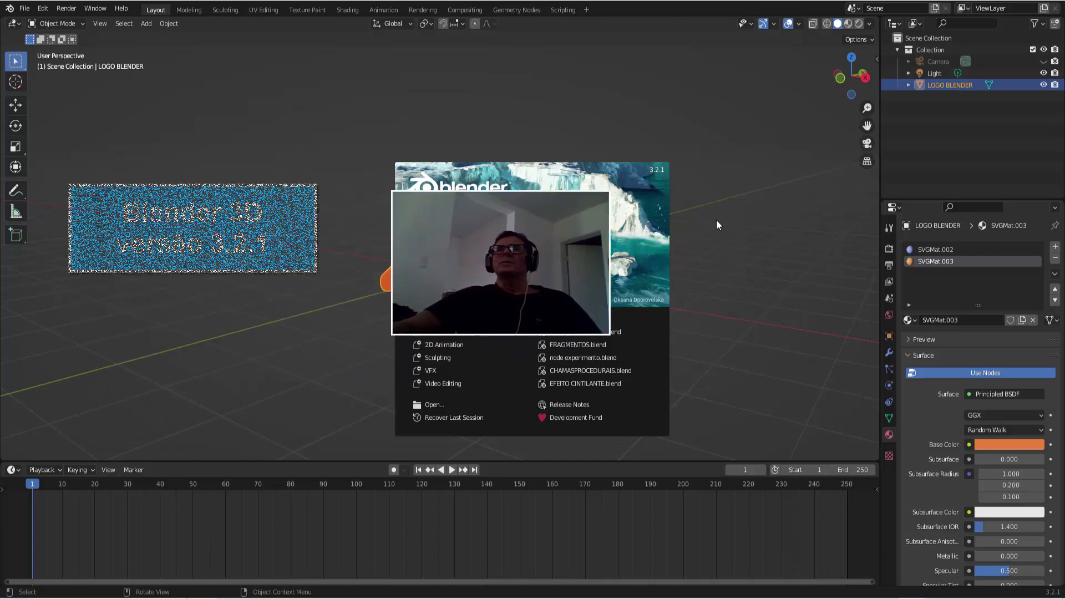
# Close the start-up splash screen to show the orange Blender logo mesh.
pyautogui.click(717, 220)
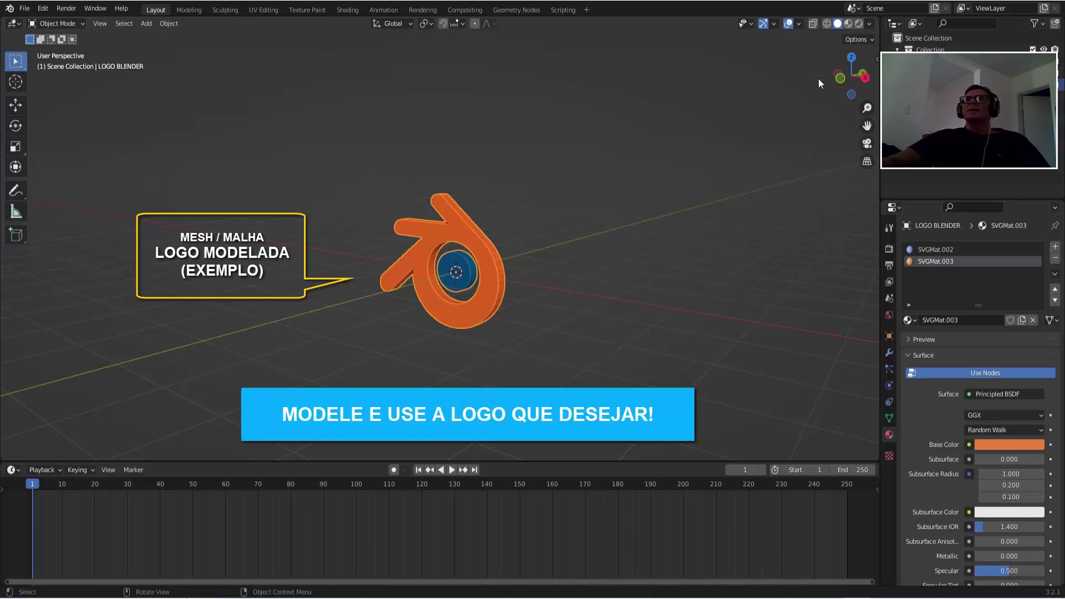
# Set the viewport to Material Preview shading after briefly trying Rendered shading.
pyautogui.click(848, 23)
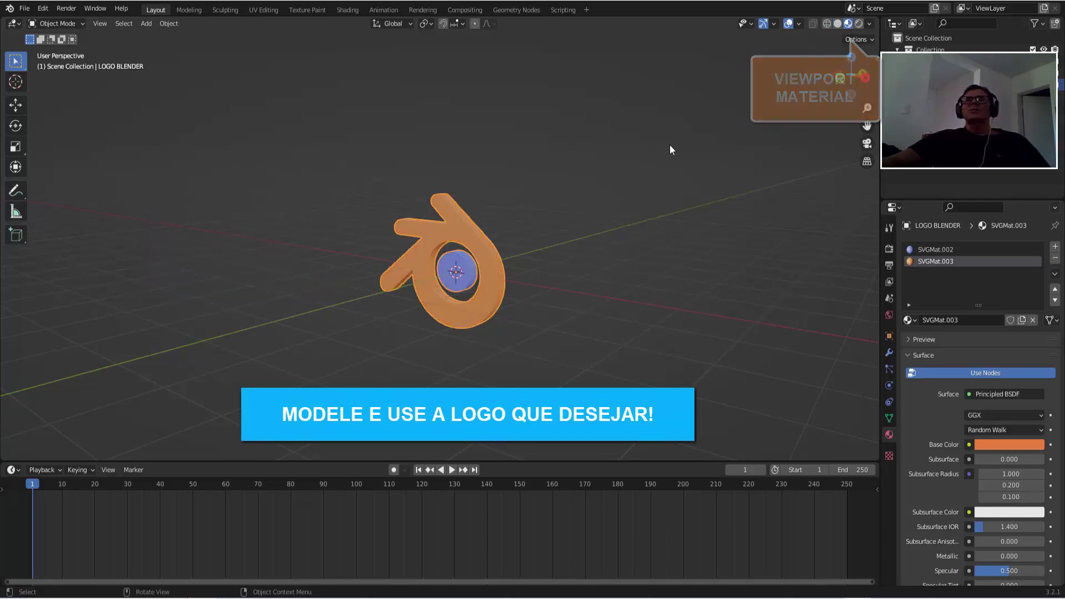
pyautogui.click(859, 24)
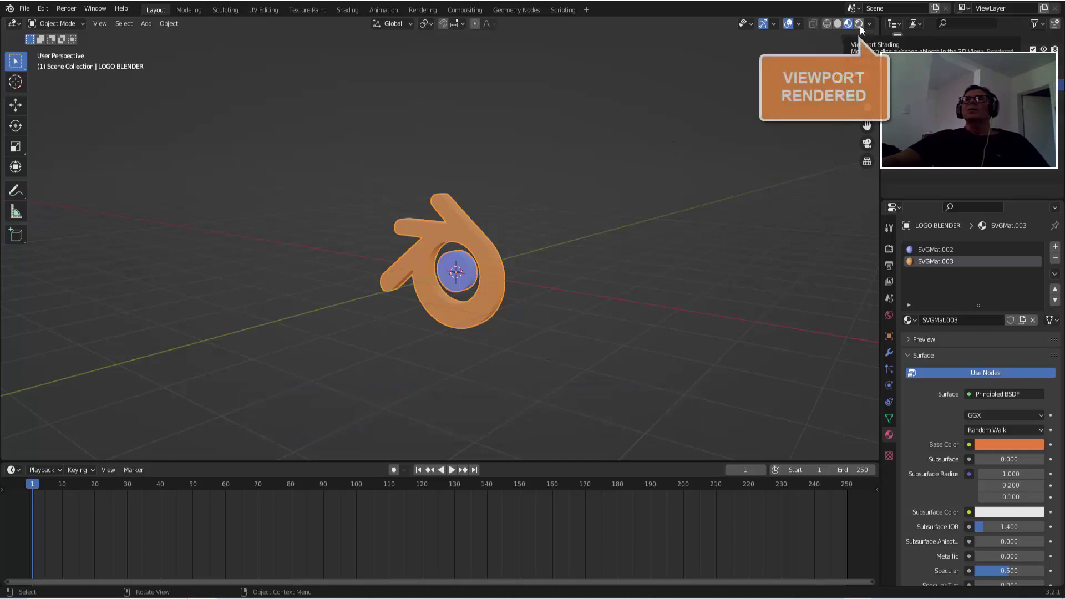
pyautogui.click(850, 25)
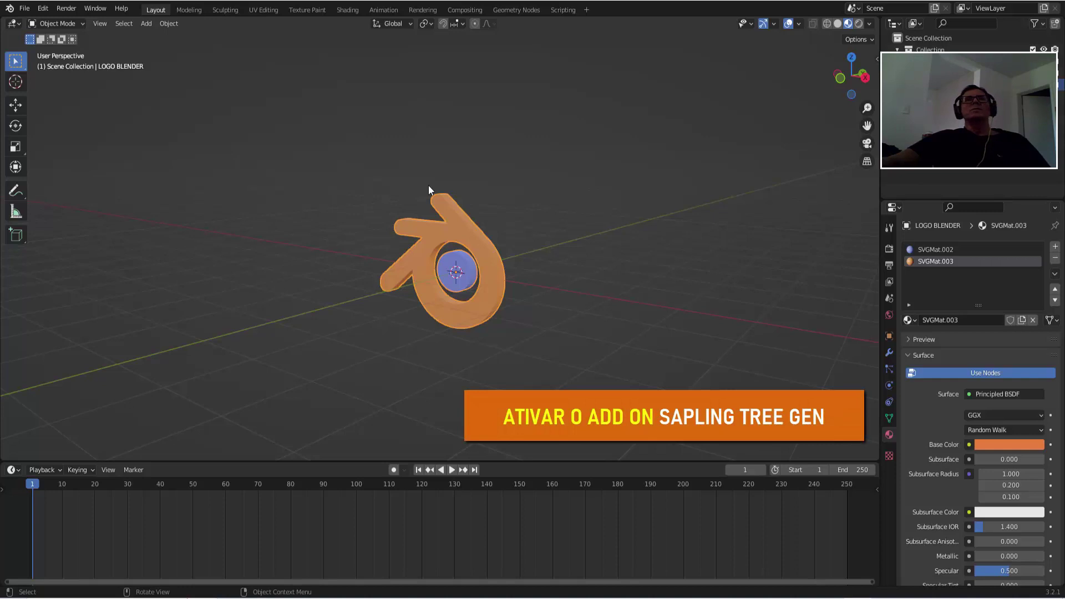
pyautogui.click(43, 10)
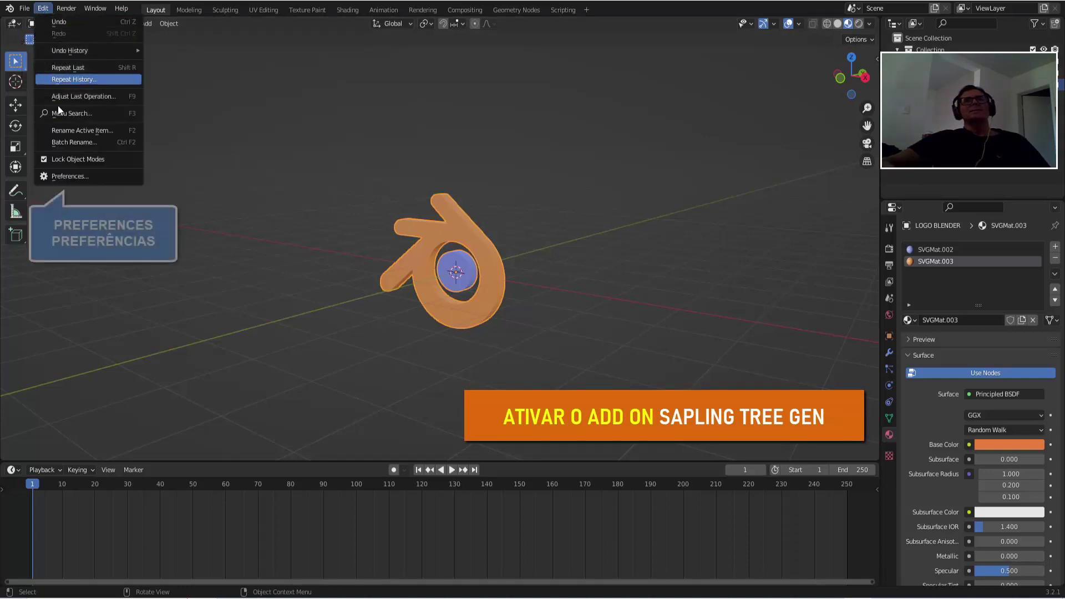
pyautogui.click(71, 177)
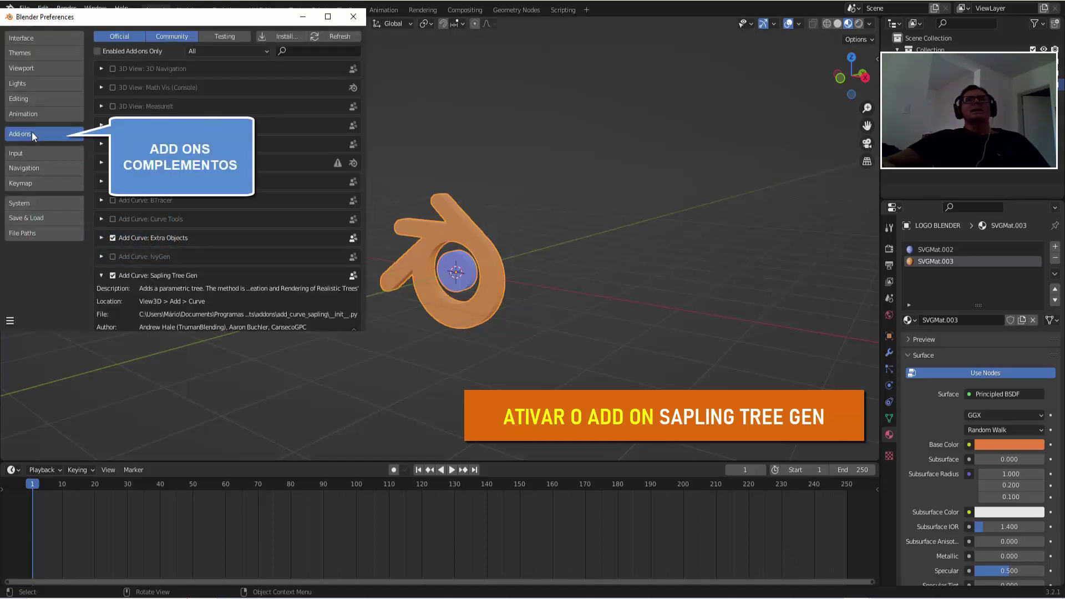
pyautogui.click(300, 51)
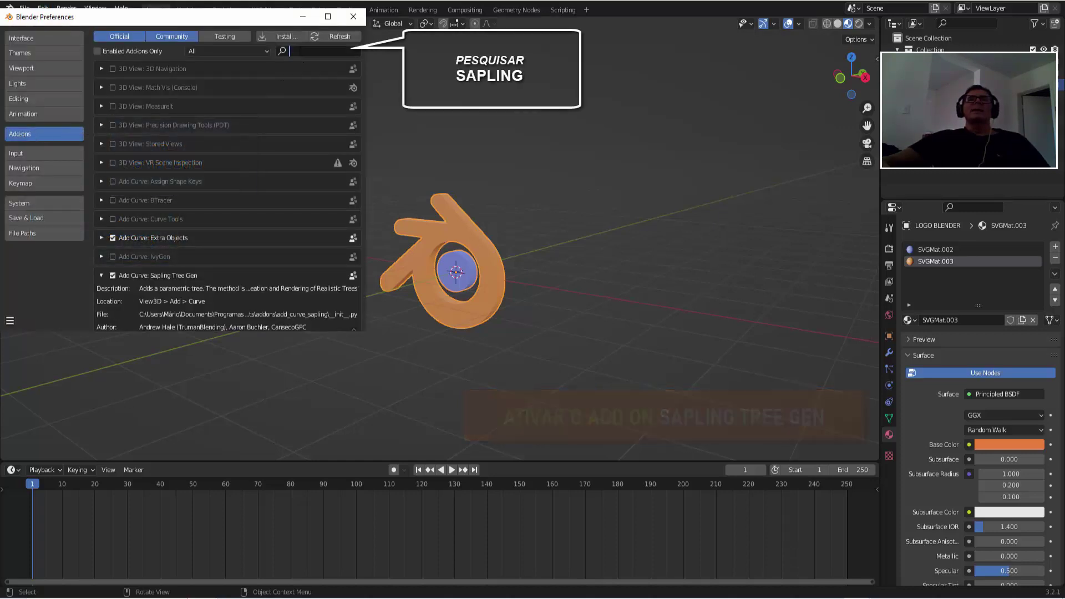
pyautogui.write('SAPL')
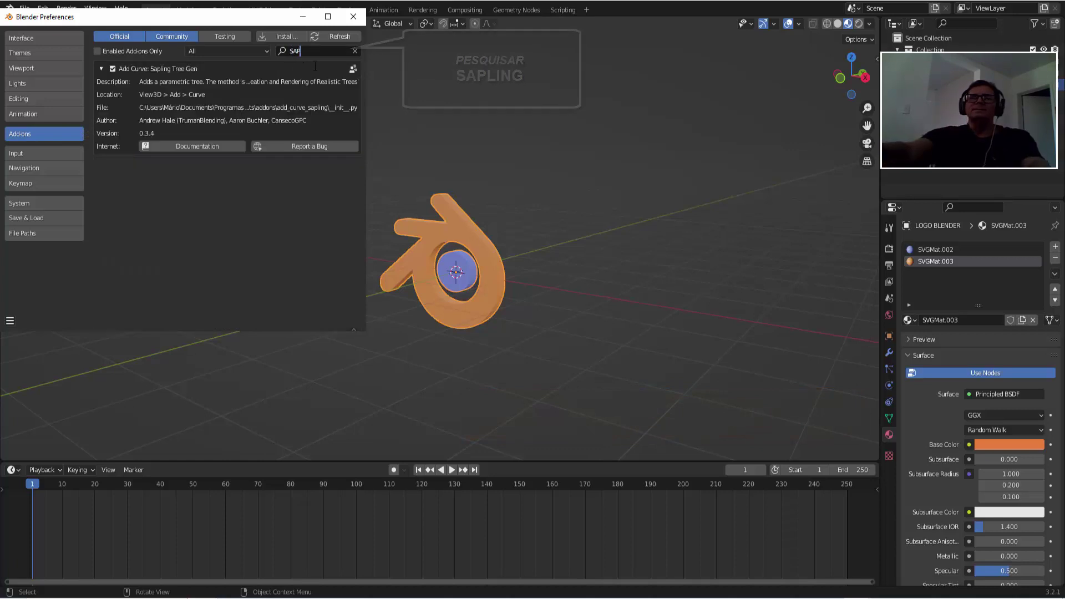
pyautogui.click(101, 68)
pyautogui.click(101, 69)
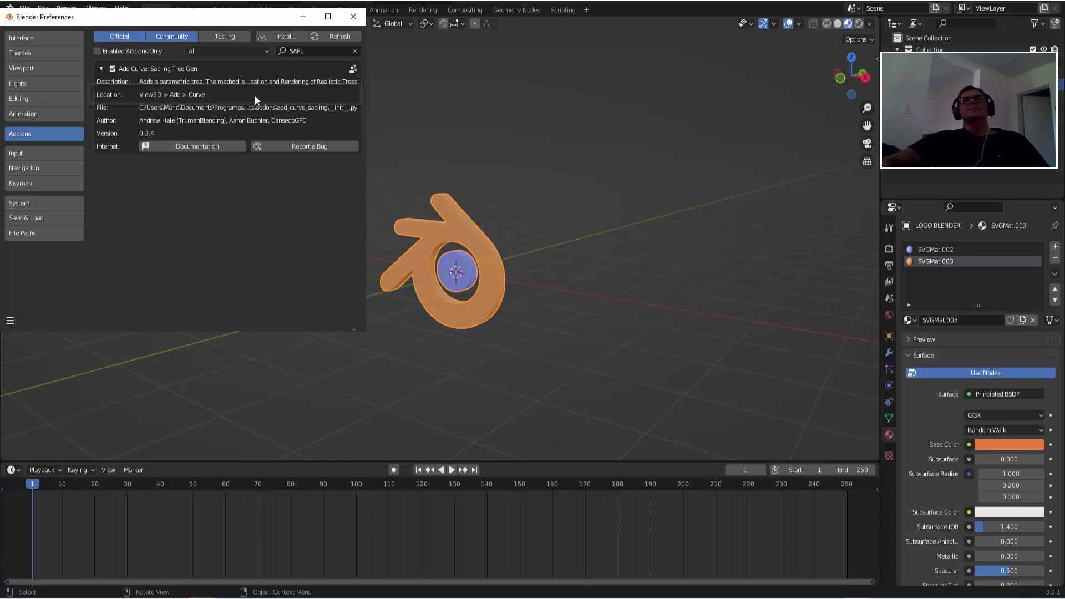
pyautogui.click(353, 17)
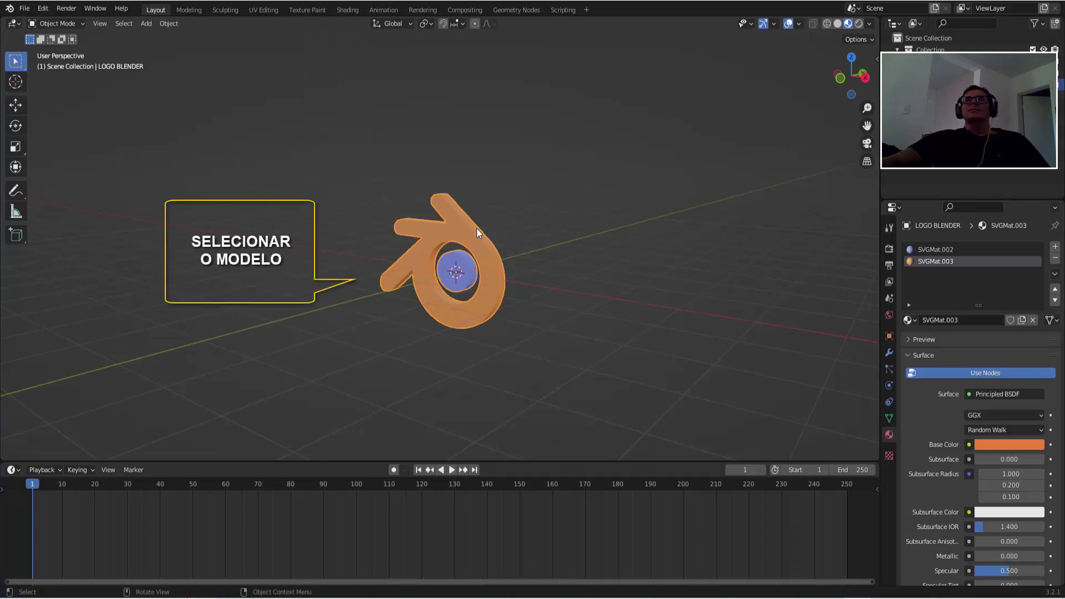
# Move the logo about 2.5 m down on Z and apply its location.
pyautogui.click(17, 107)
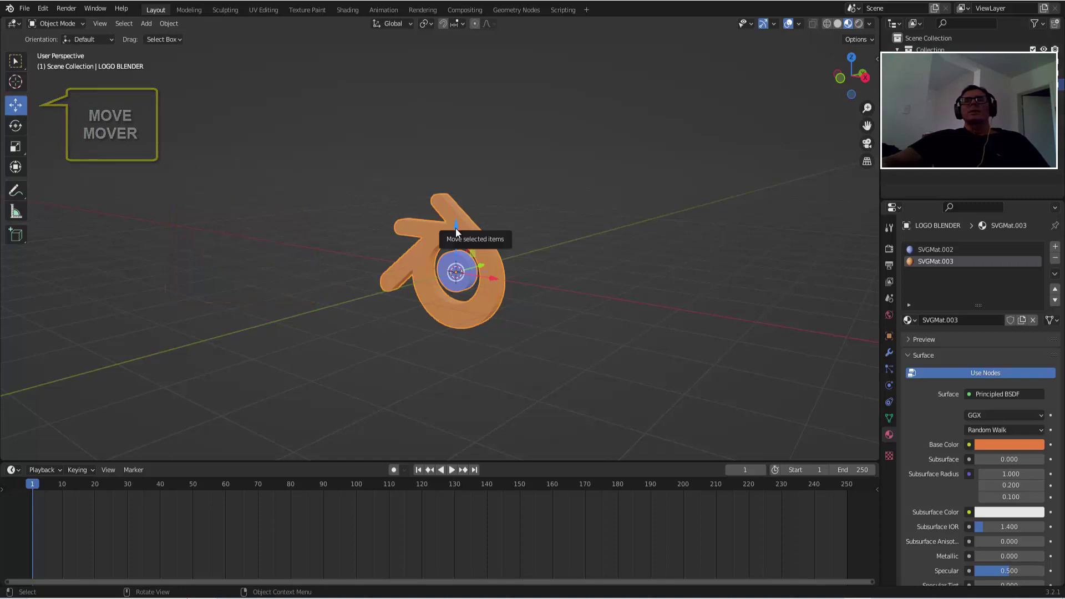
pyautogui.moveTo(455, 224); pyautogui.dragTo(457, 370)
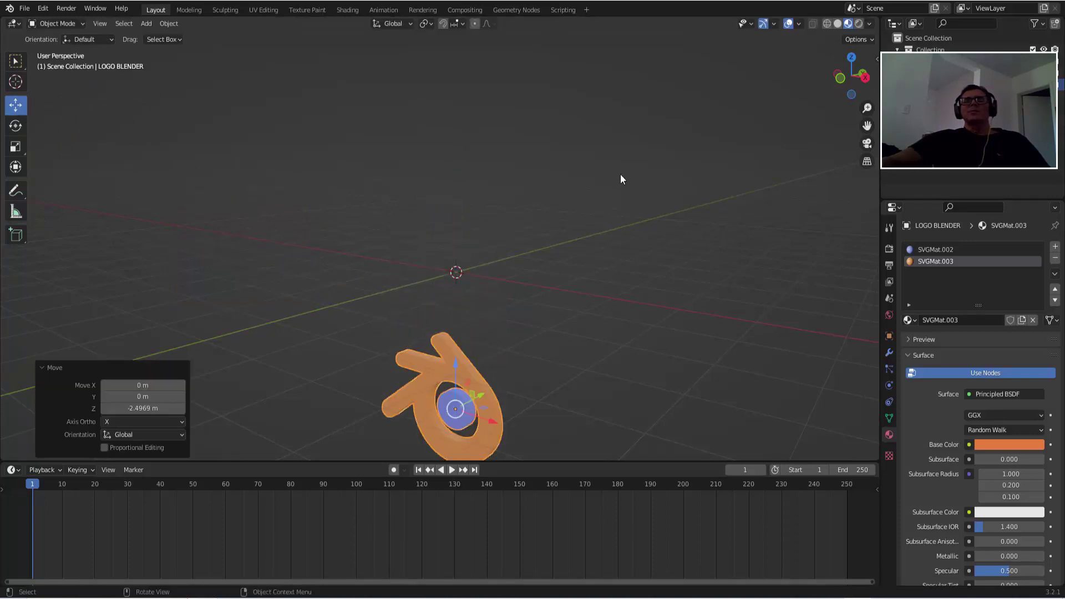
pyautogui.hotkey('ctrl', 'a')
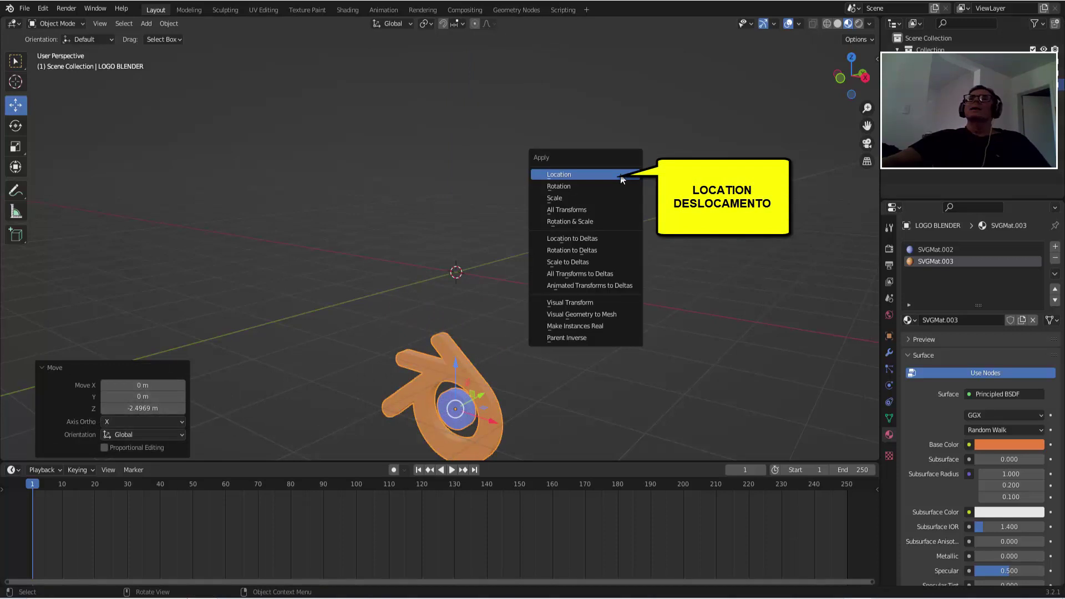
pyautogui.click(620, 175)
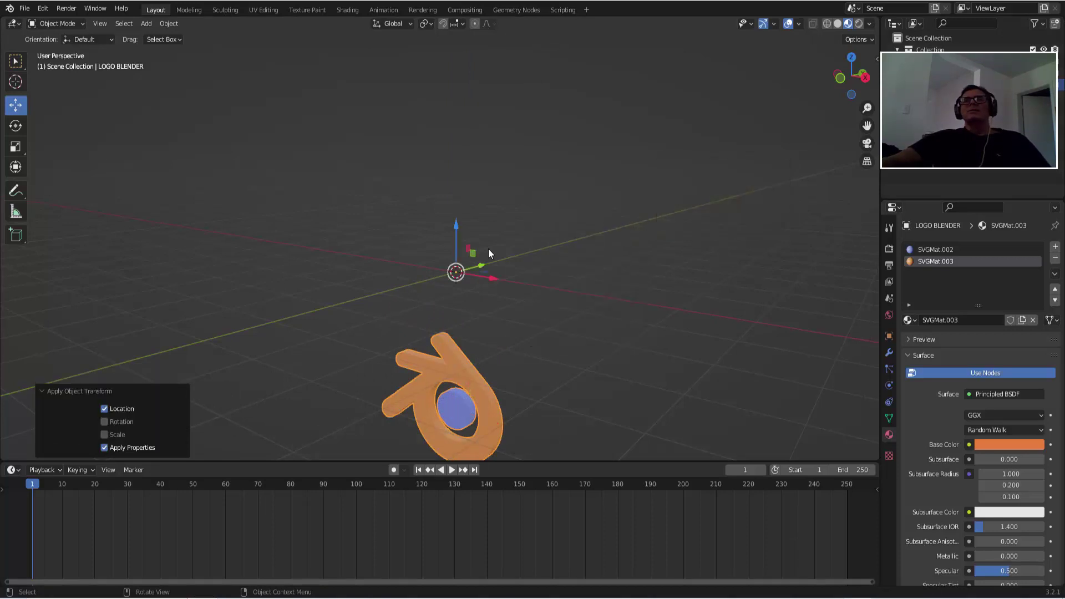
# Add a Sapling Tree Gen tree at the world origin and frame it in view.
pyautogui.click(147, 25)
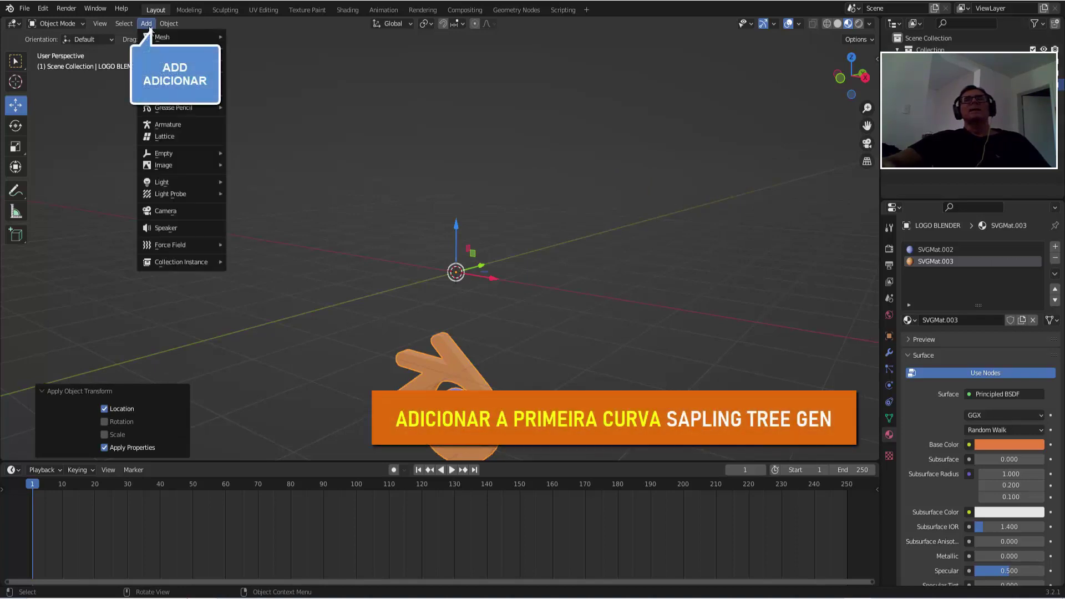
pyautogui.moveTo(163, 49)
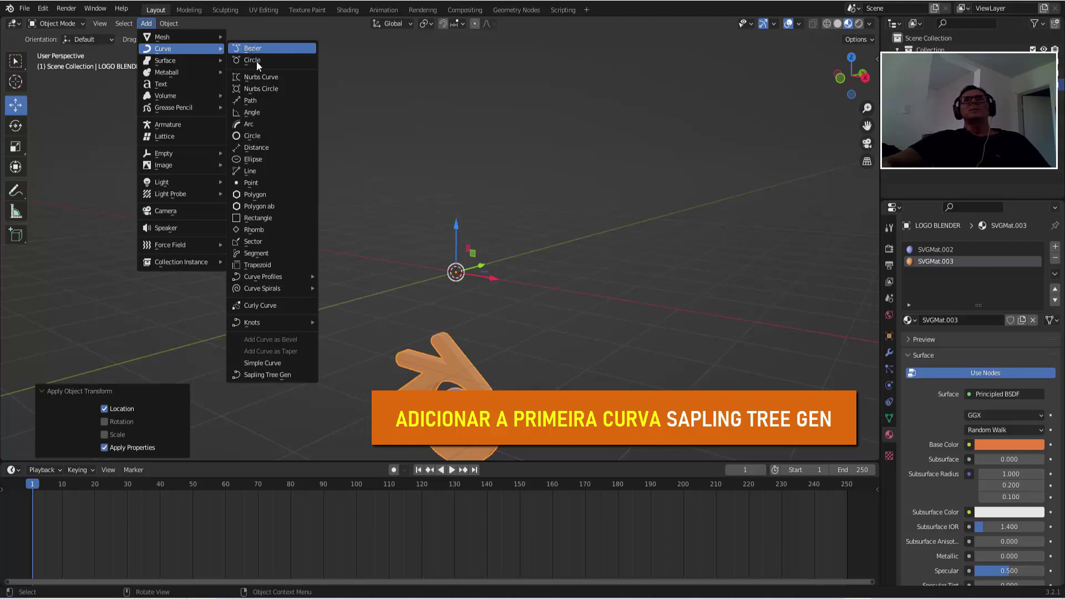
pyautogui.click(281, 375)
pyautogui.scroll(-1, 591, 288)
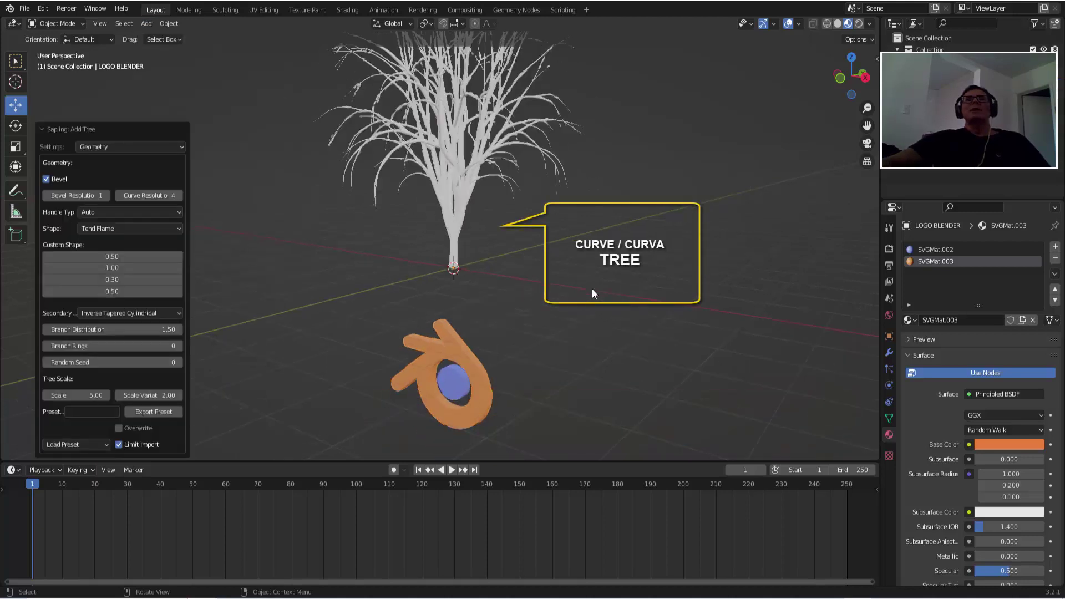
pyautogui.scroll(-1, 591, 289)
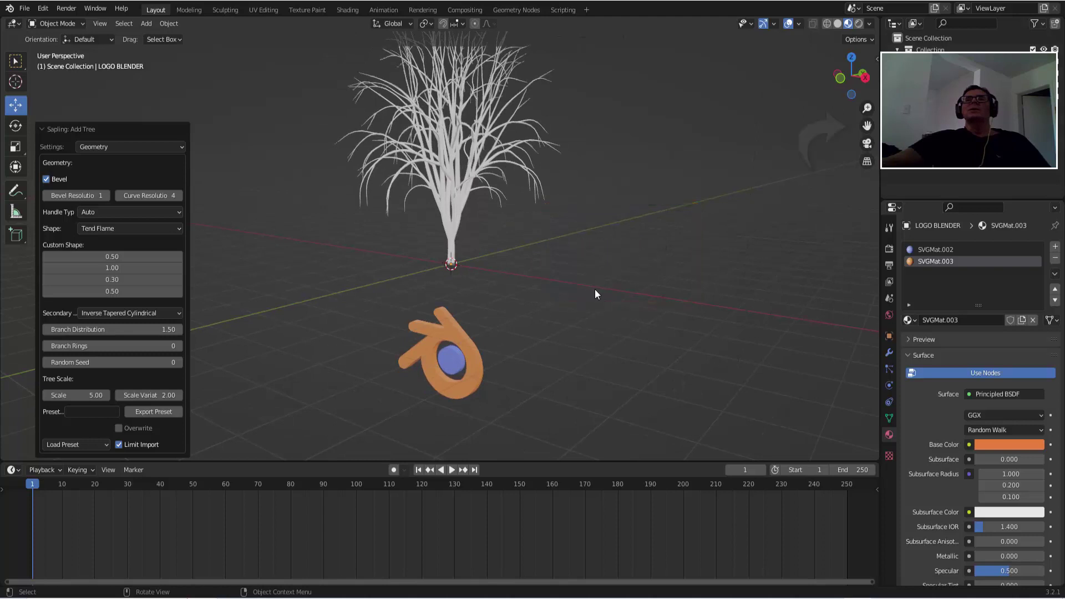
pyautogui.moveTo(867, 125); pyautogui.dragTo(867, 229)
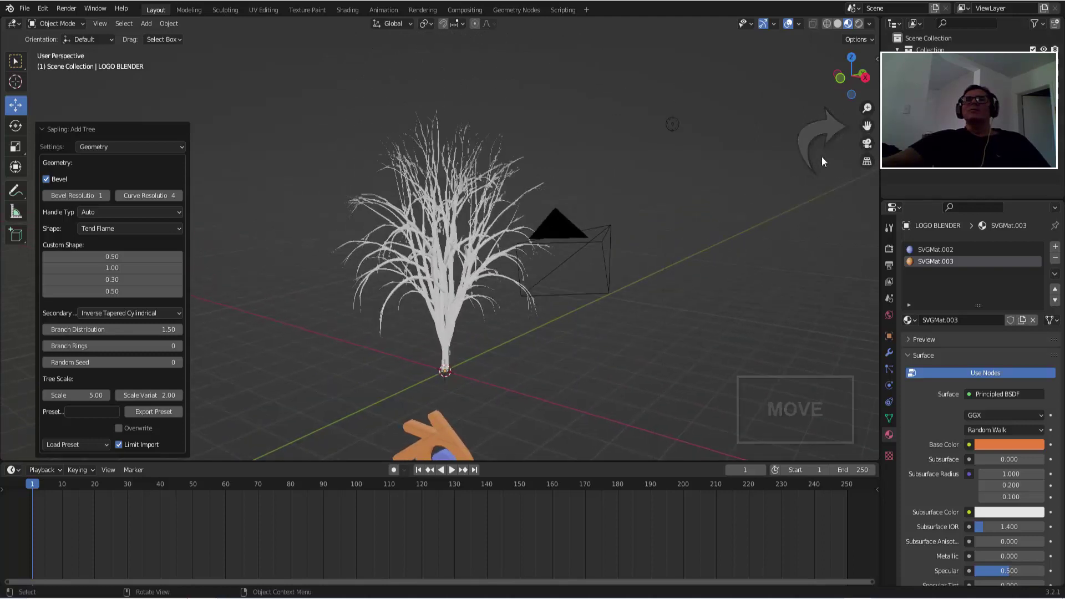
pyautogui.scroll(2, 734, 221)
pyautogui.scroll(2, 734, 222)
pyautogui.scroll(-2, 734, 219)
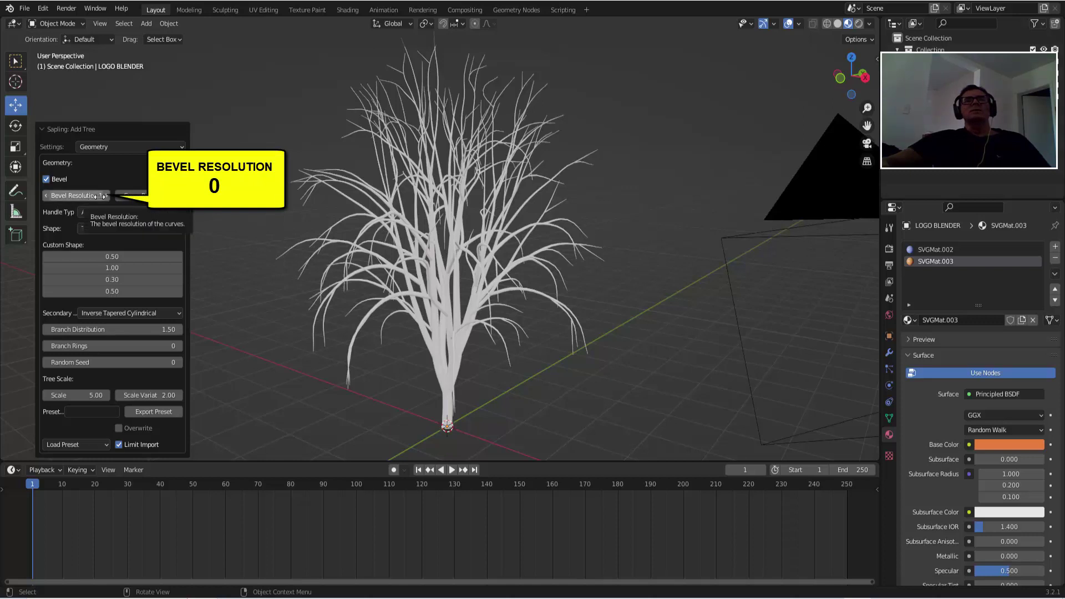
# Set the tree's bevel resolution to 0 and curve resolution to 2.
pyautogui.click(100, 195)
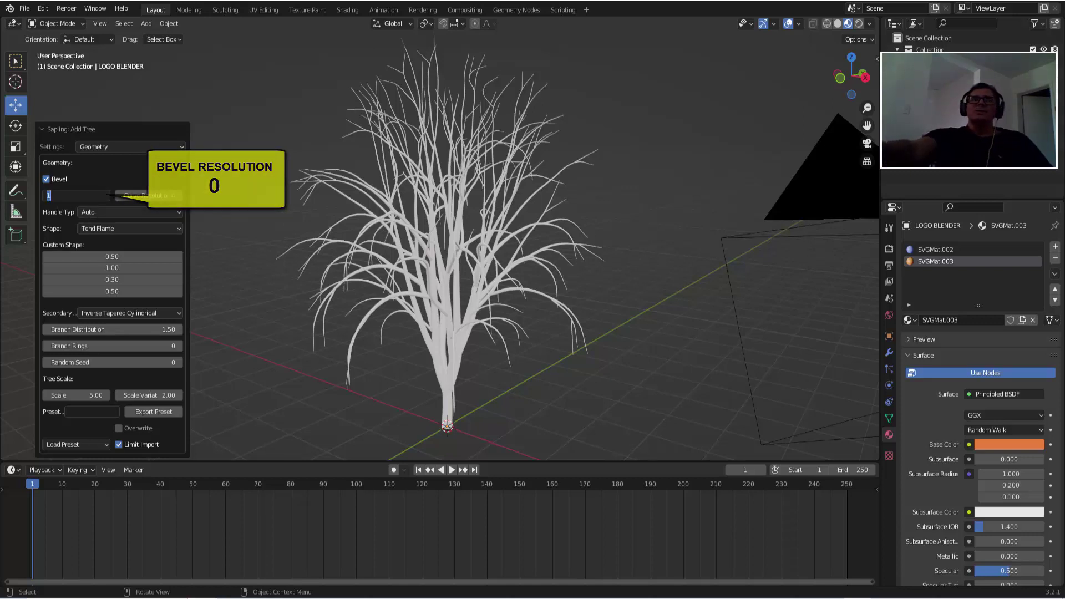
pyautogui.write('0')
pyautogui.press('Return')
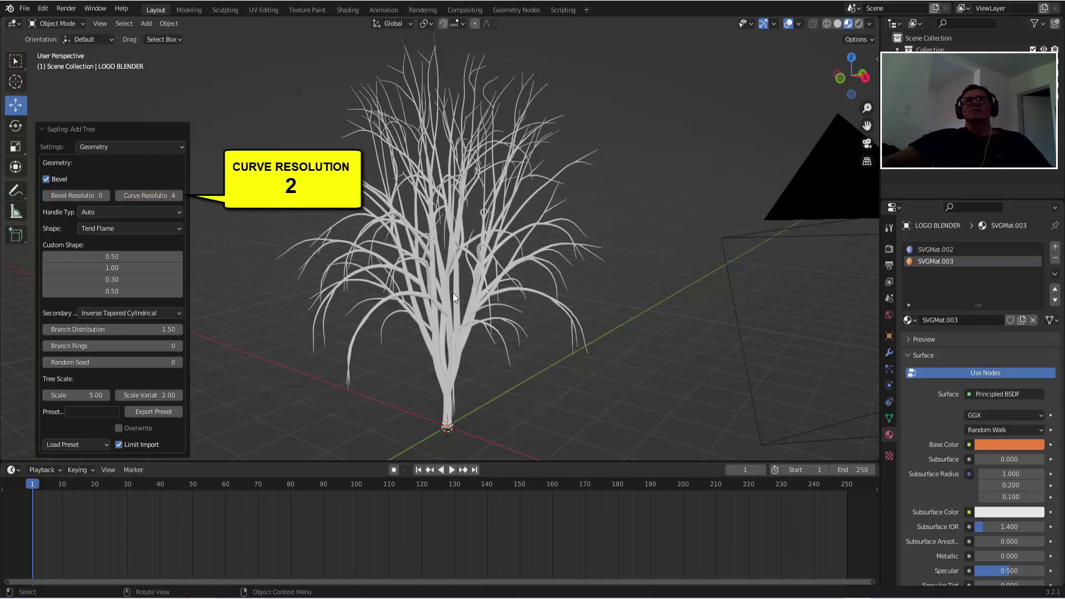
pyautogui.click(174, 197)
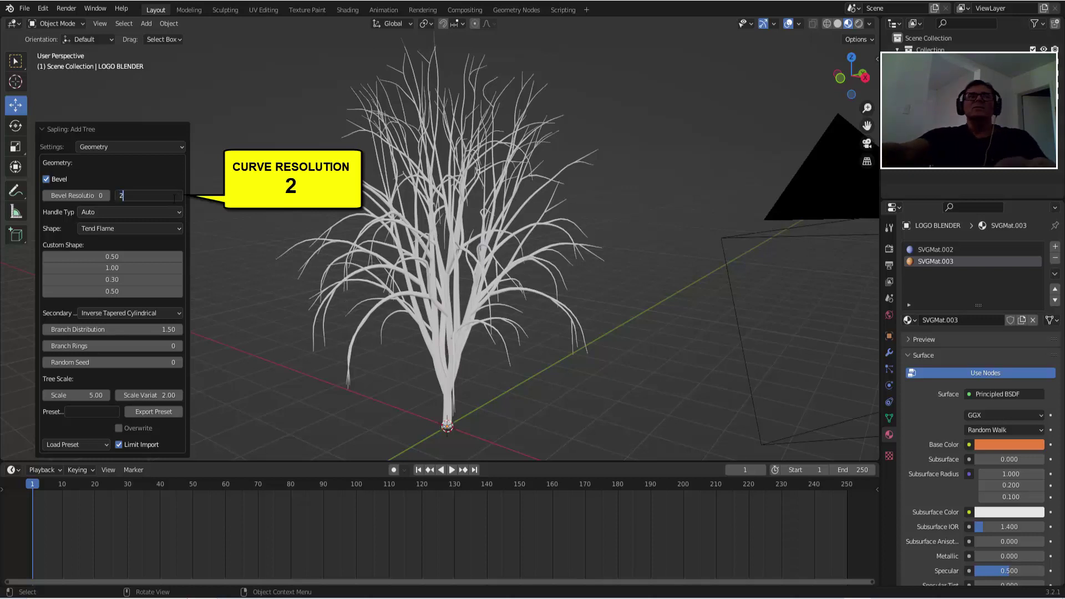
pyautogui.write('2')
pyautogui.press('Return')
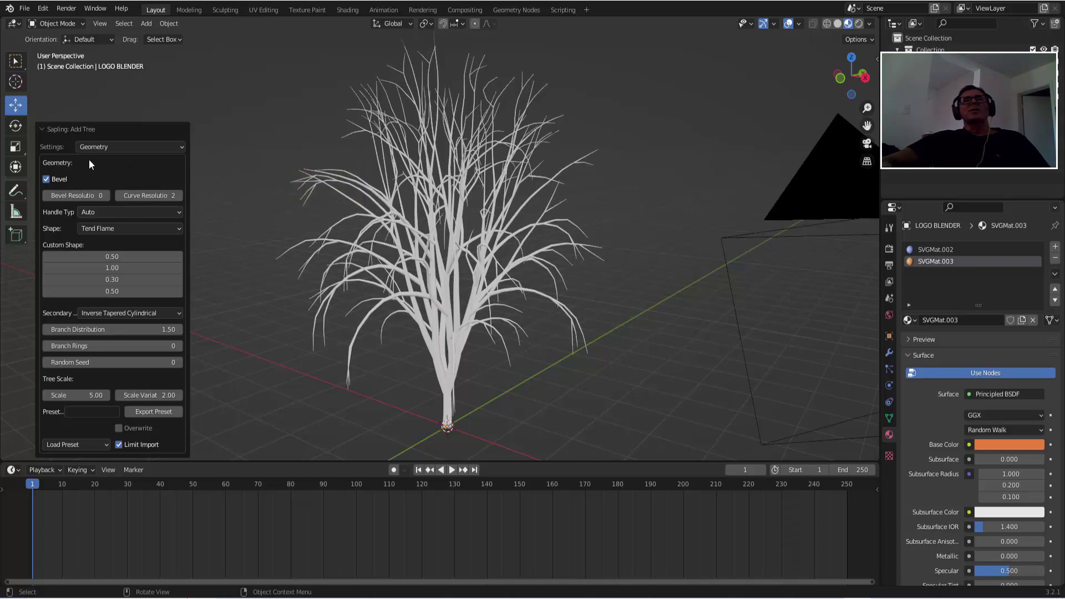
# In the Sapling Leaves settings, enable Show Leaves and set Leaf Shape to DupliFaces.
pyautogui.click(131, 145)
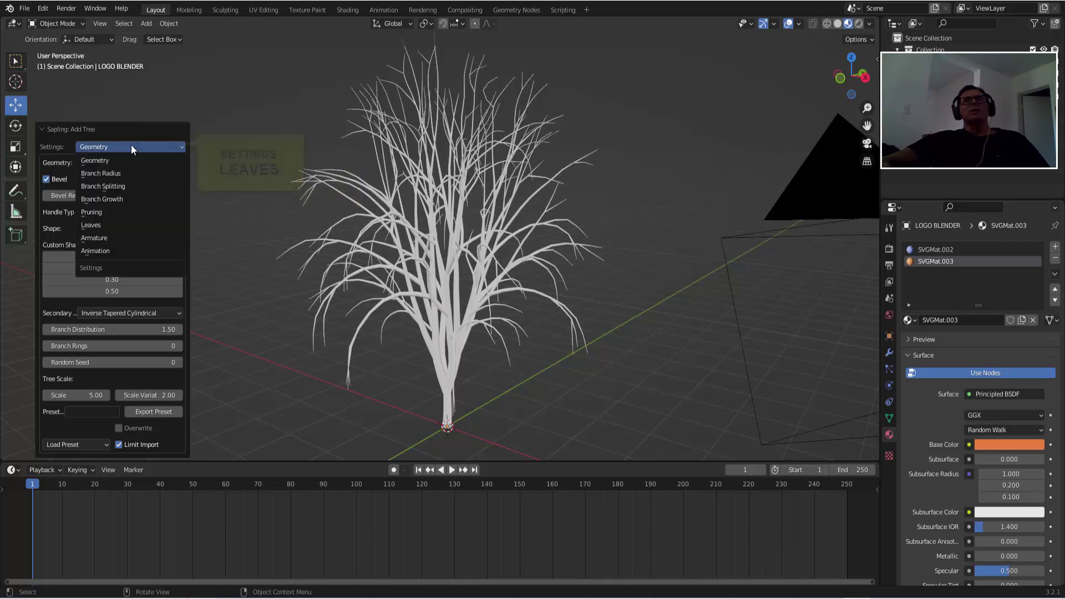
pyautogui.click(106, 225)
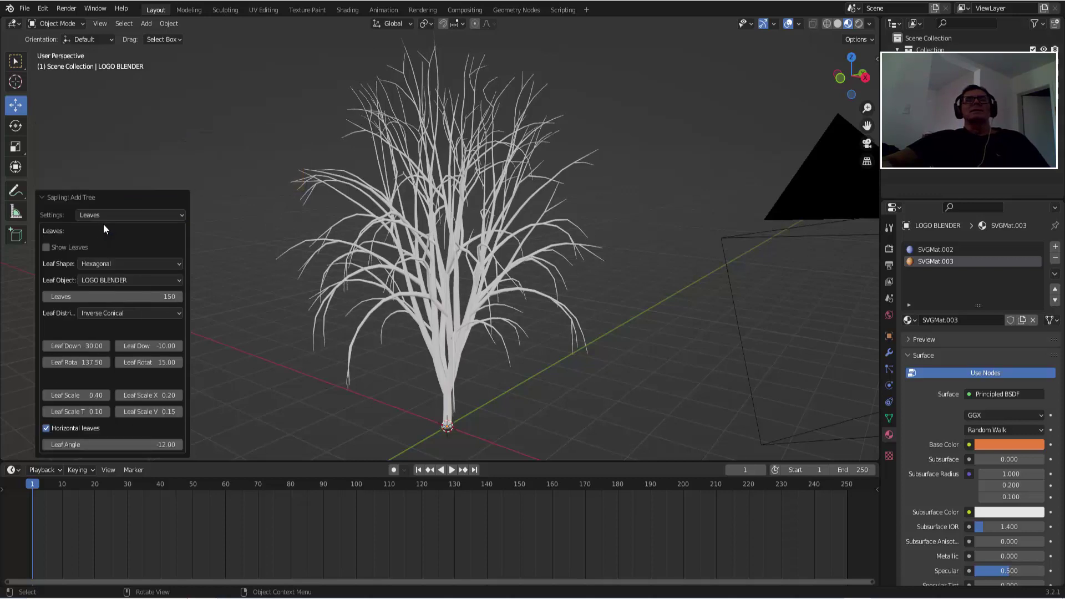
pyautogui.click(47, 247)
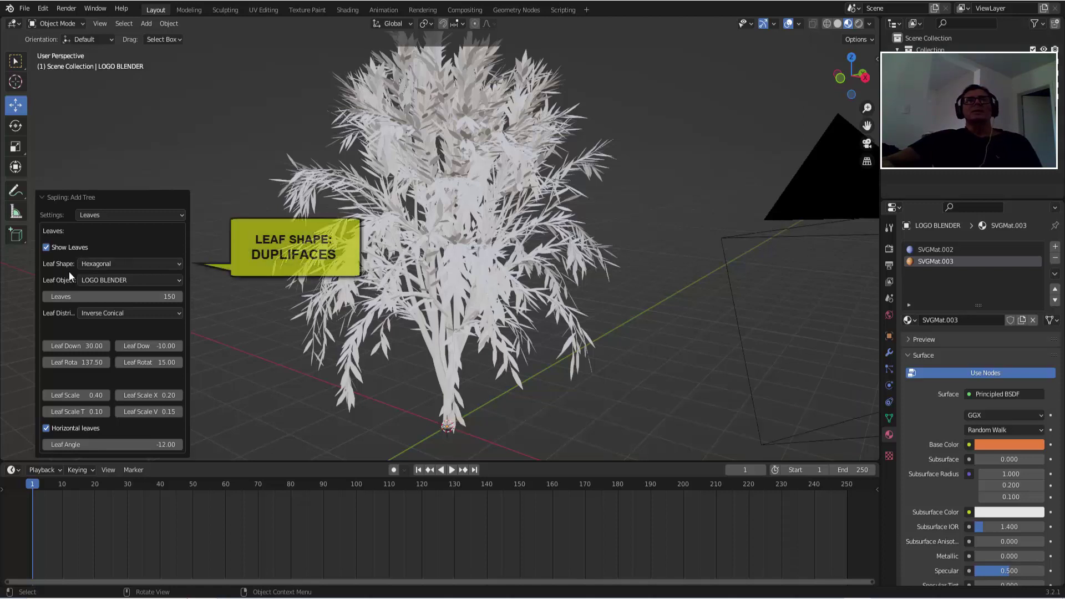
pyautogui.click(115, 265)
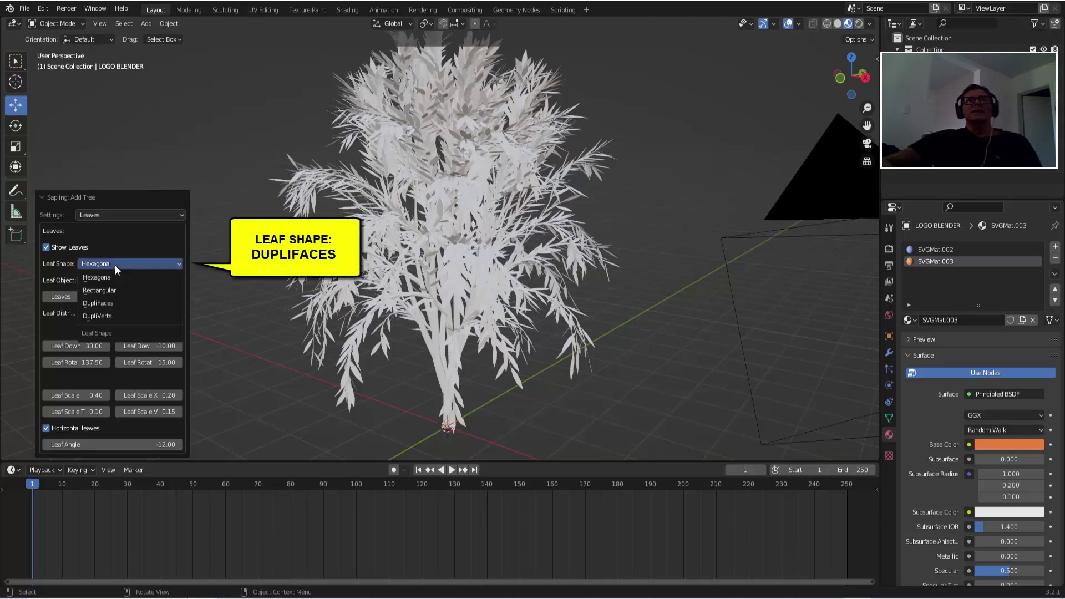
pyautogui.click(106, 303)
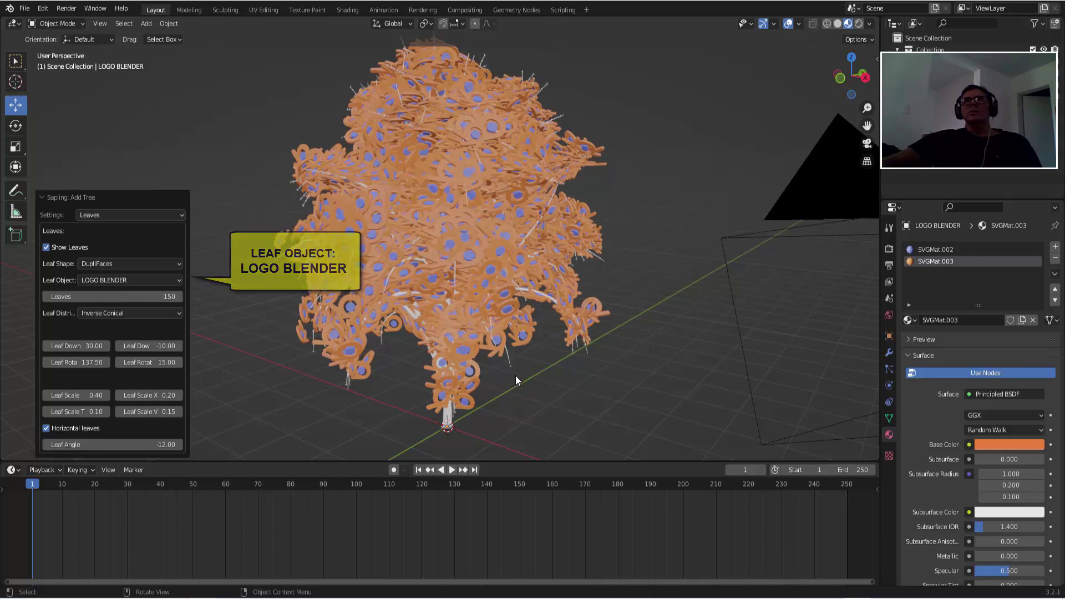
# Change the Sapling Leaves count from 150 to 10.
pyautogui.scroll(-3, 515, 375)
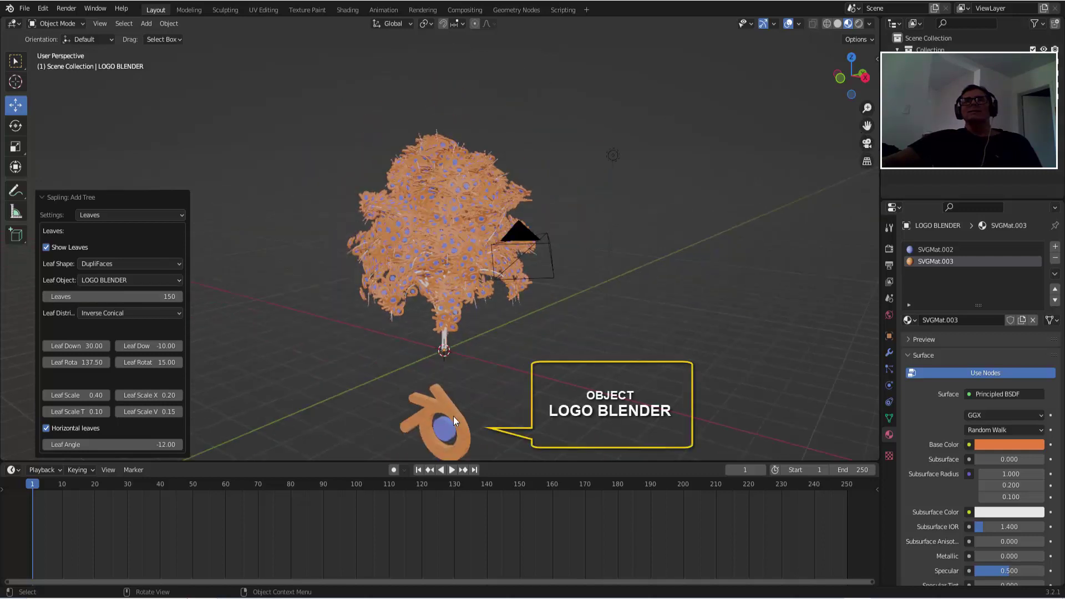
pyautogui.scroll(3, 545, 408)
pyautogui.scroll(2, 547, 407)
pyautogui.scroll(-2, 547, 408)
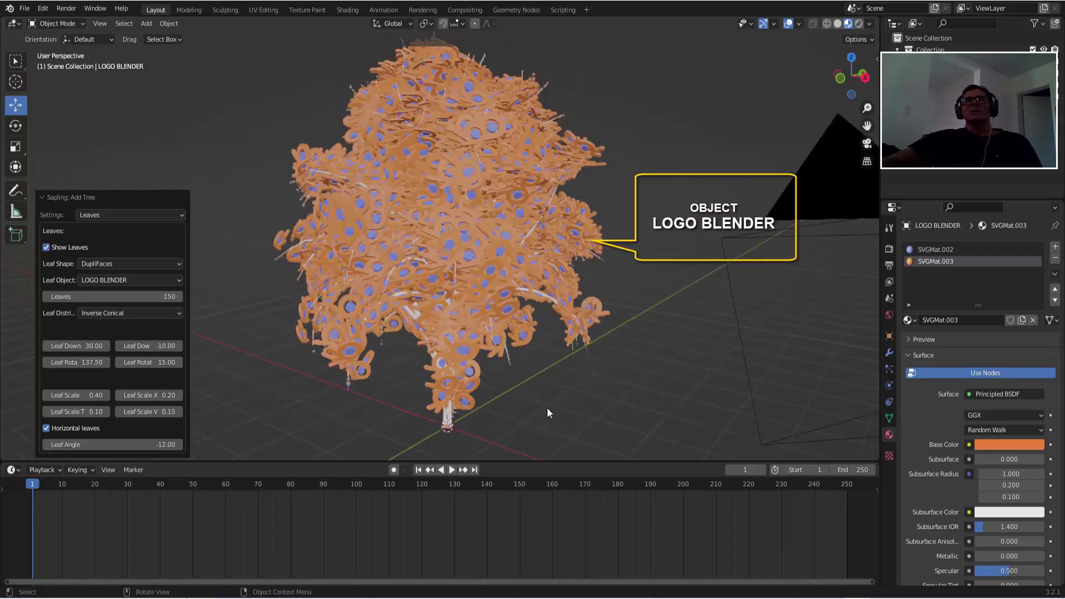
pyautogui.scroll(-2, 547, 413)
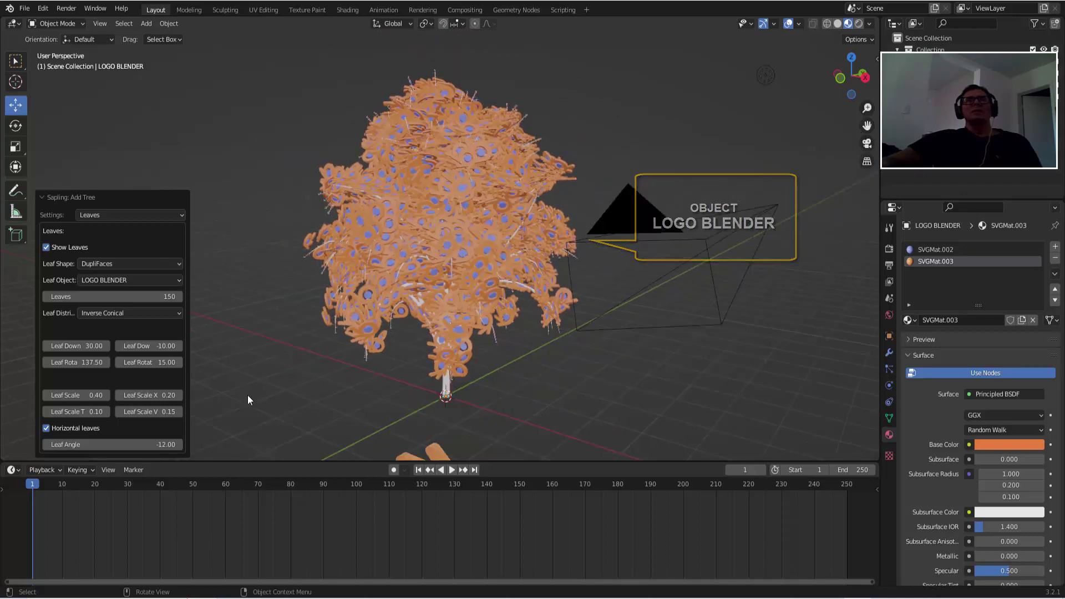
pyautogui.doubleClick(181, 298)
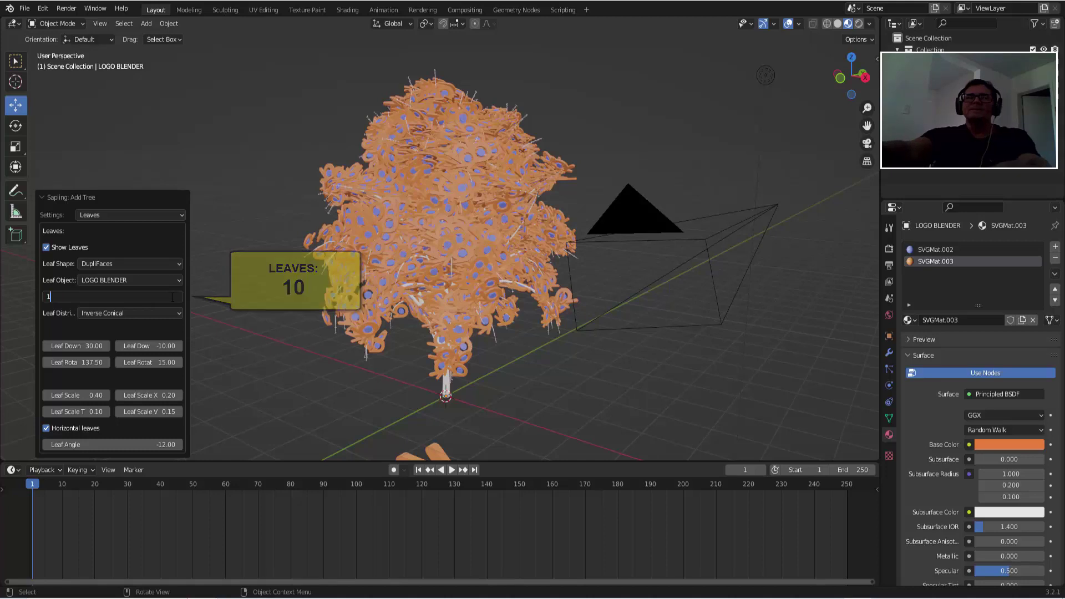
pyautogui.write('10')
pyautogui.press('Return')
pyautogui.scroll(1, 432, 253)
pyautogui.scroll(-2, 431, 253)
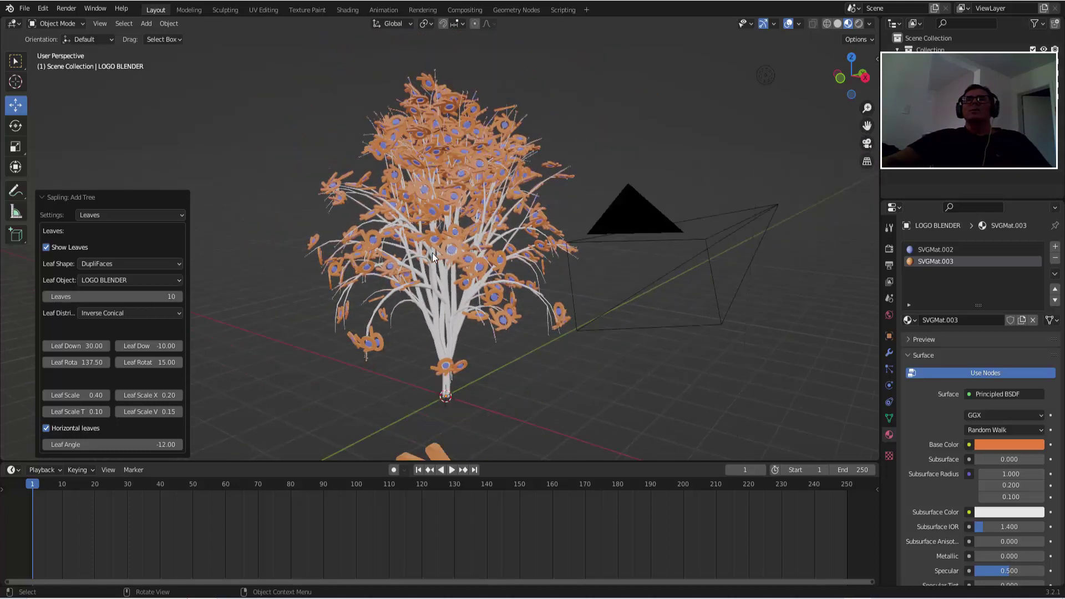
pyautogui.scroll(-1, 432, 253)
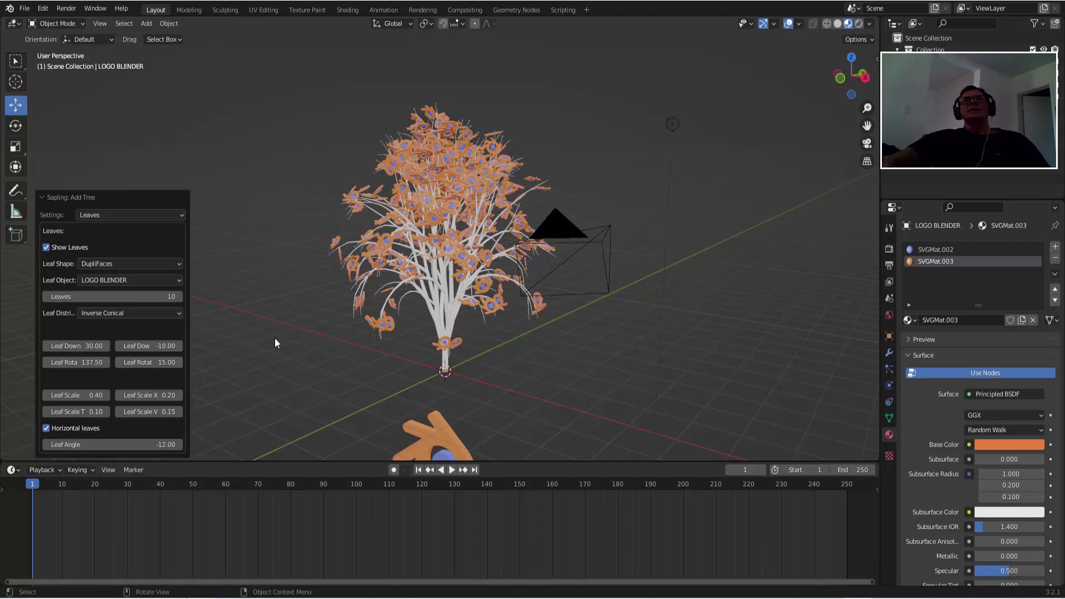
# Add a second Sapling Tree Gen tree and expand its Add Tree leaf settings.
pyautogui.click(41, 196)
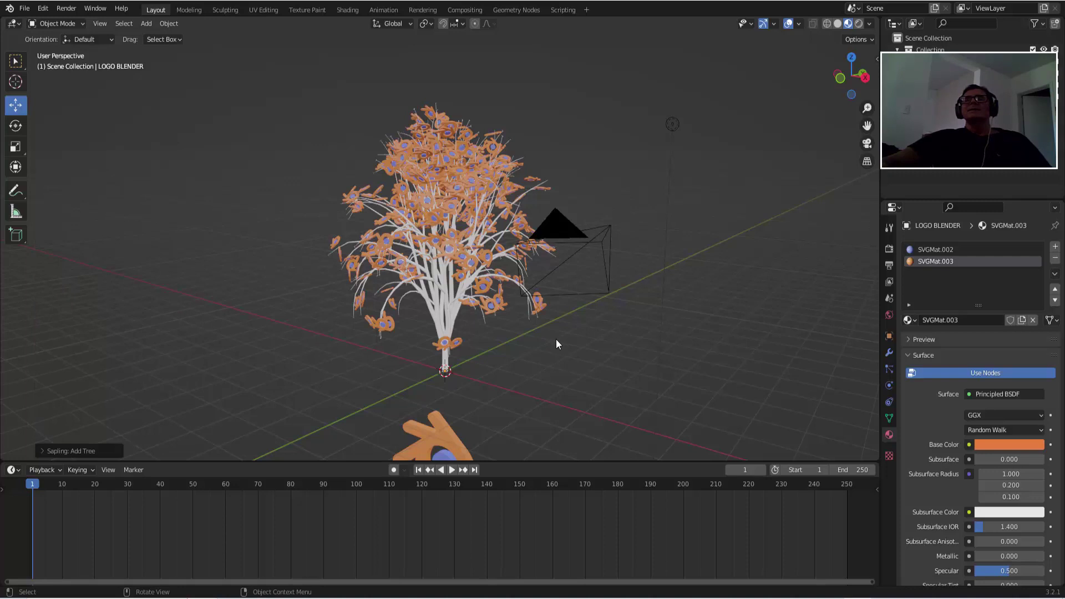
pyautogui.click(147, 25)
pyautogui.moveTo(163, 48)
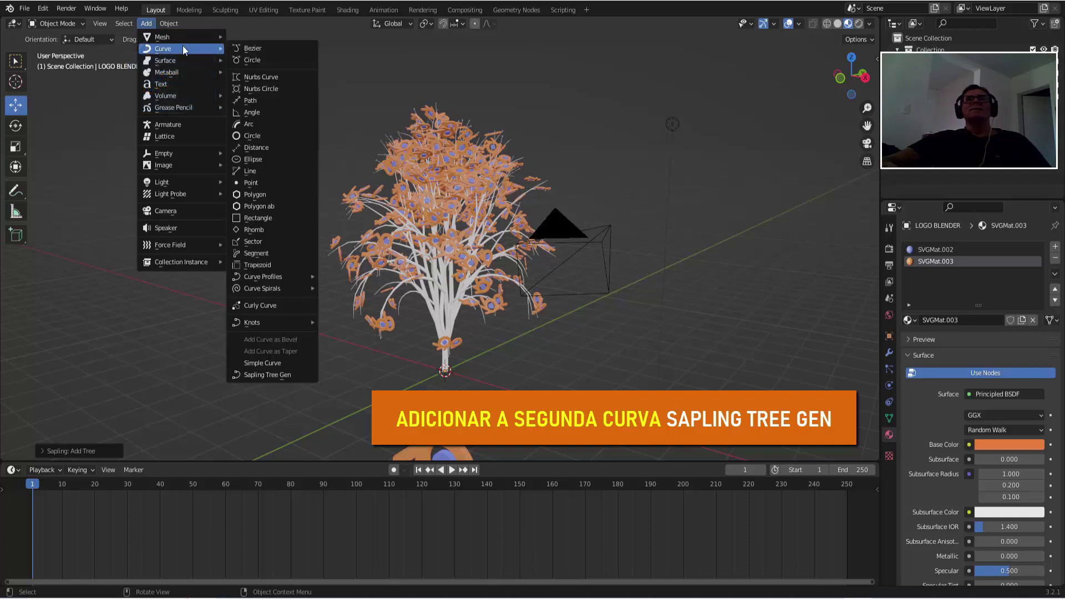
pyautogui.click(272, 375)
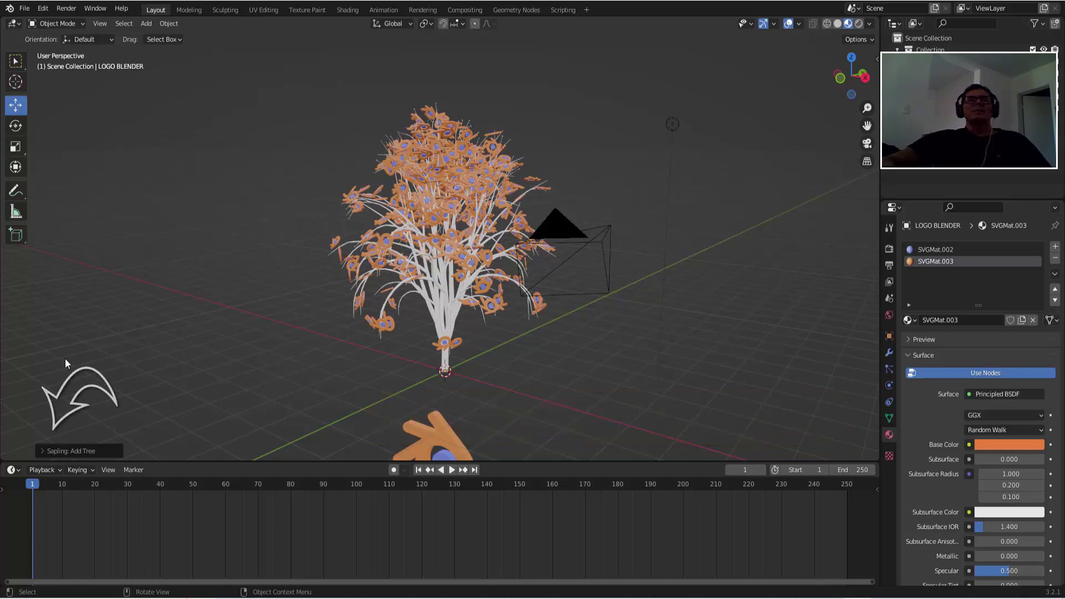
pyautogui.click(42, 451)
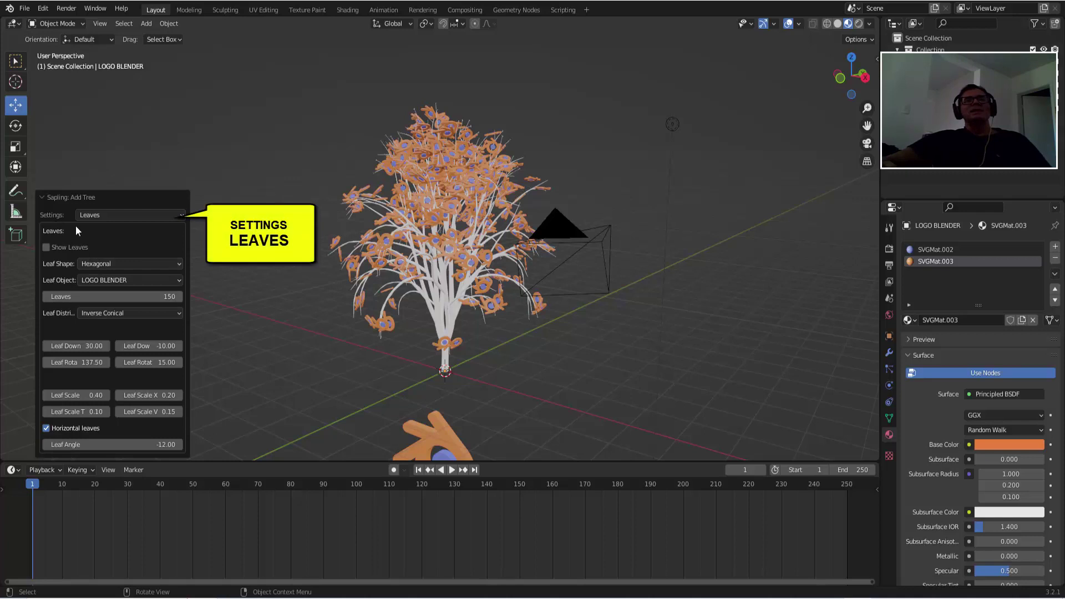
# Enable Show Leaves on the second tree, then select its leaves.001 object.
pyautogui.click(47, 248)
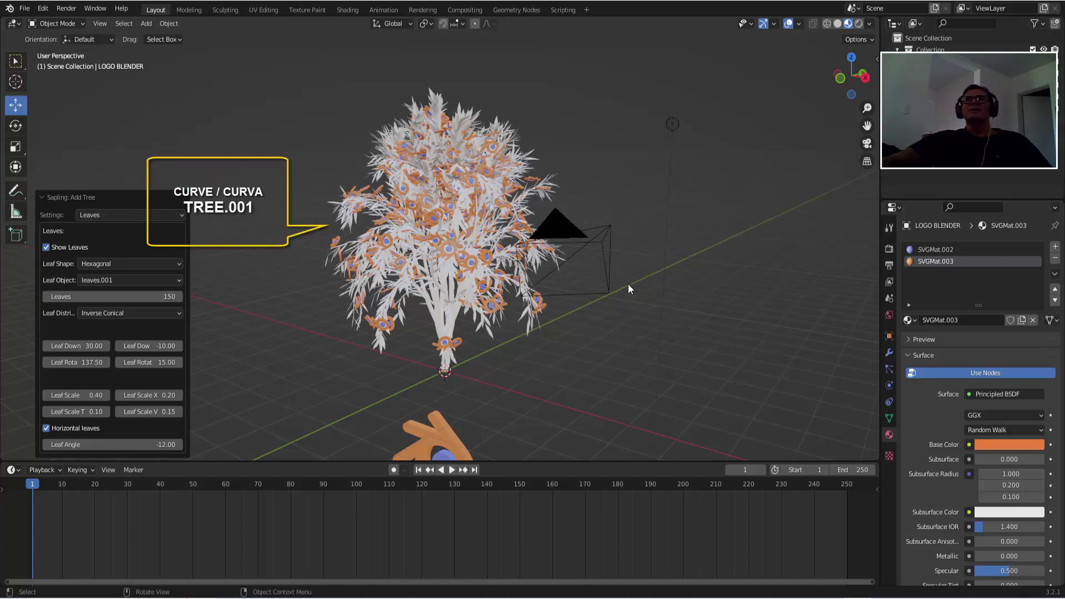
pyautogui.scroll(5, 560, 269)
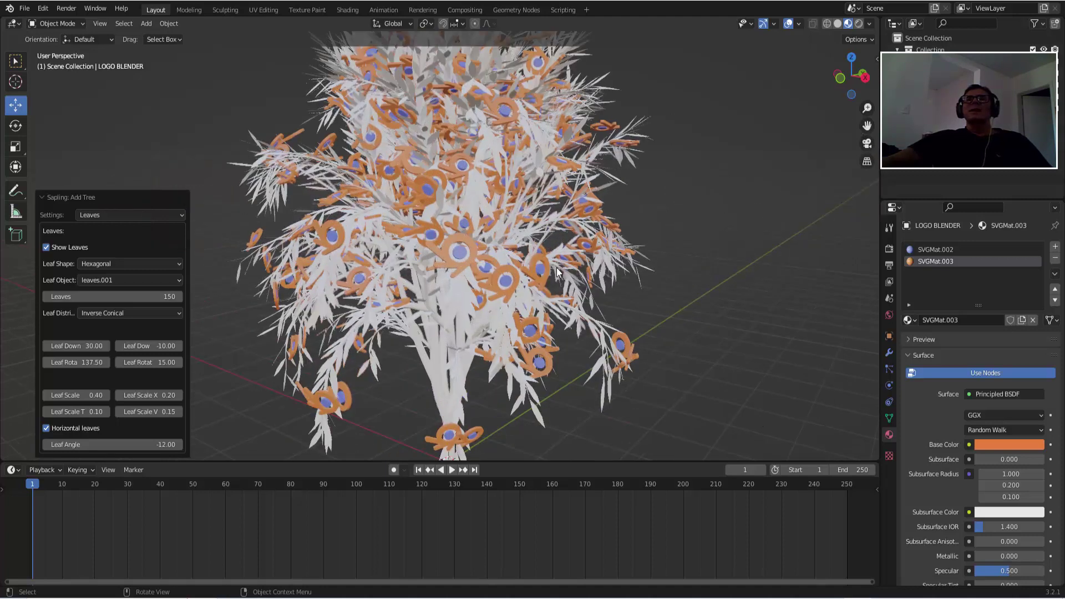
pyautogui.scroll(-3, 557, 272)
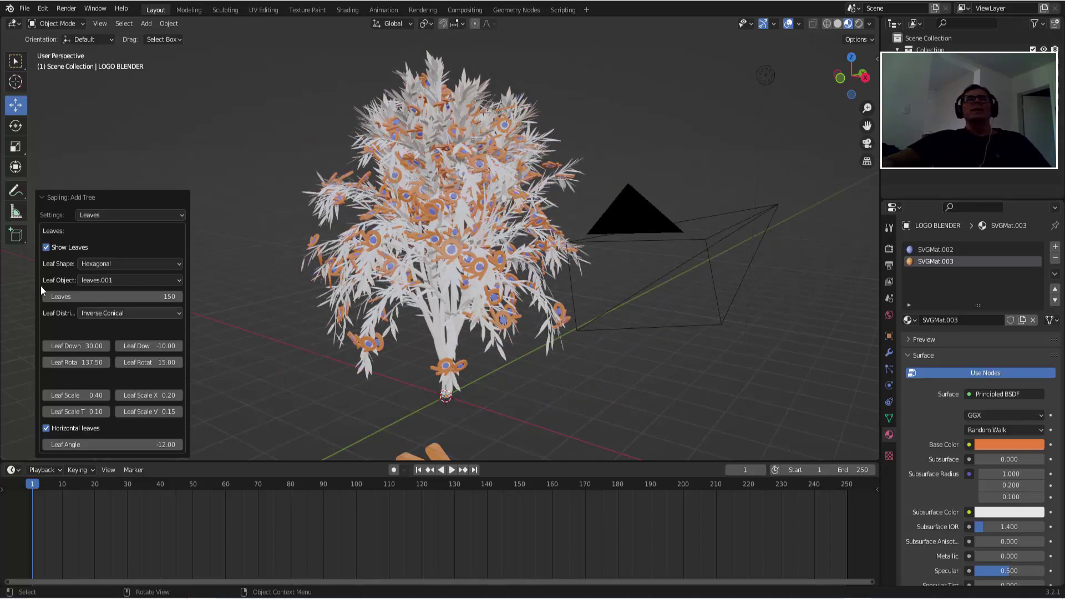
pyautogui.click(50, 199)
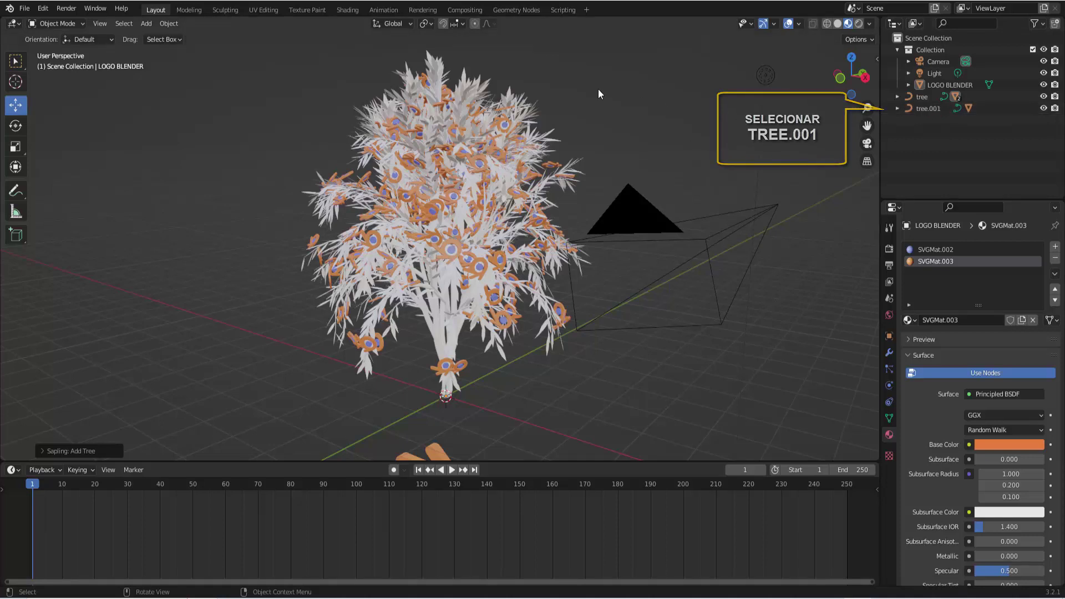
pyautogui.click(517, 102)
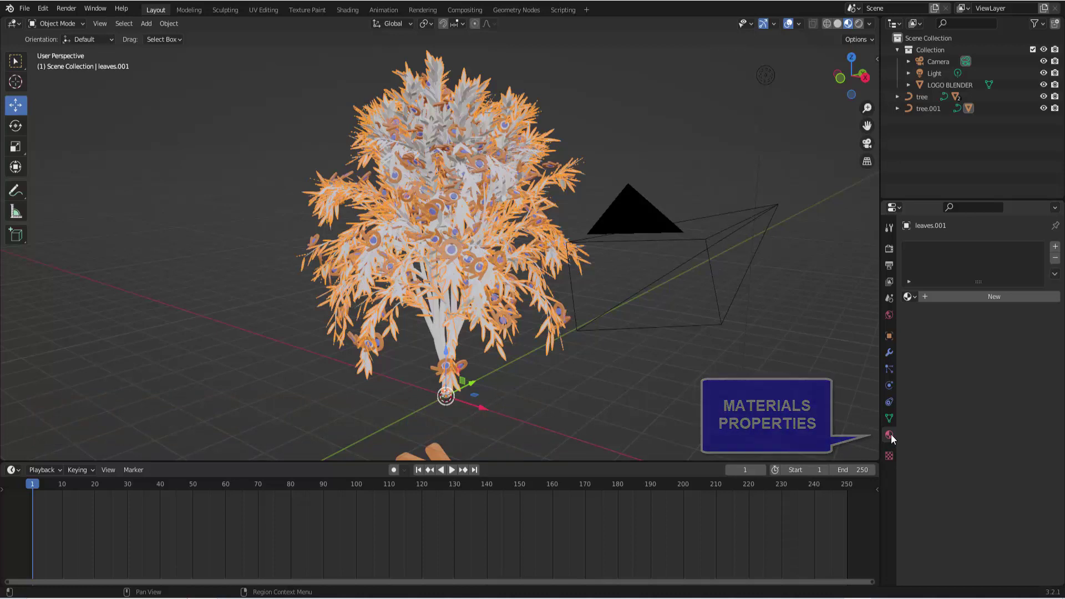
# Give leaves.001 a new material with a dark green base color, V about 0.33.
pyautogui.click(997, 299)
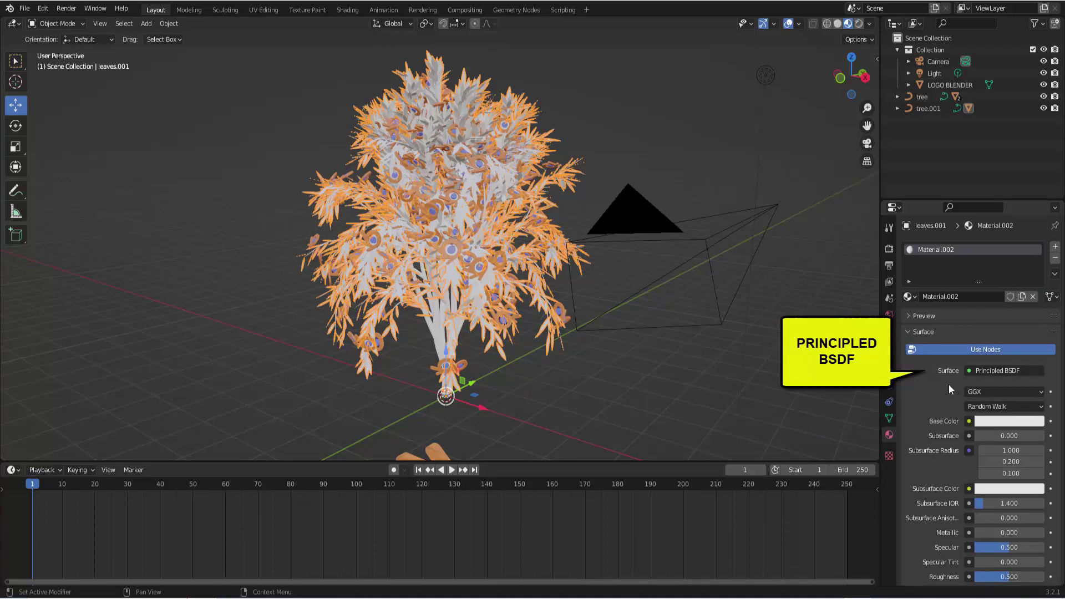
pyautogui.scroll(-3, 937, 393)
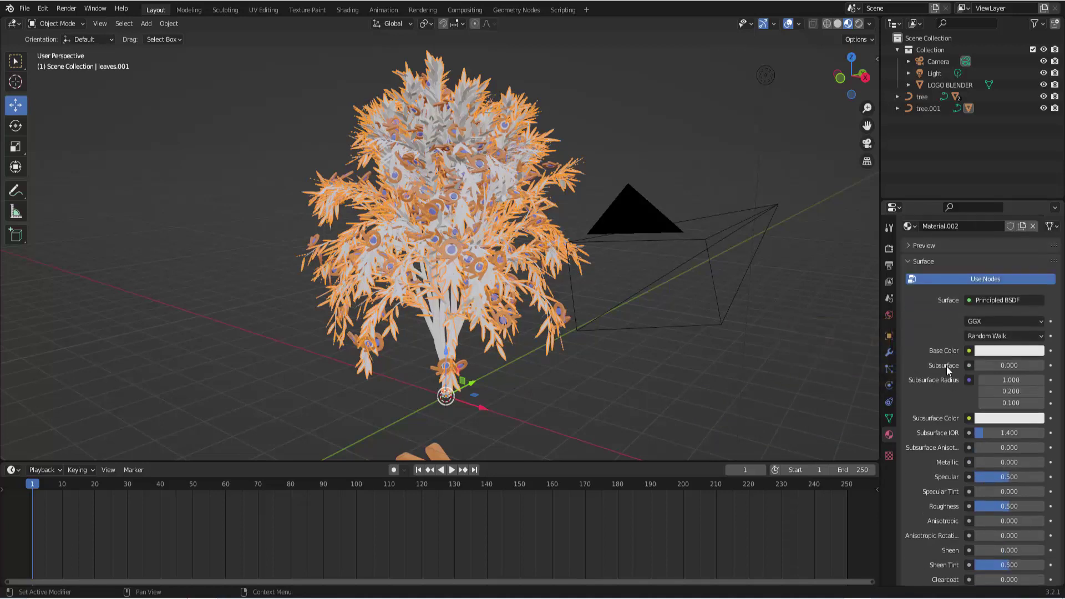
pyautogui.click(1012, 352)
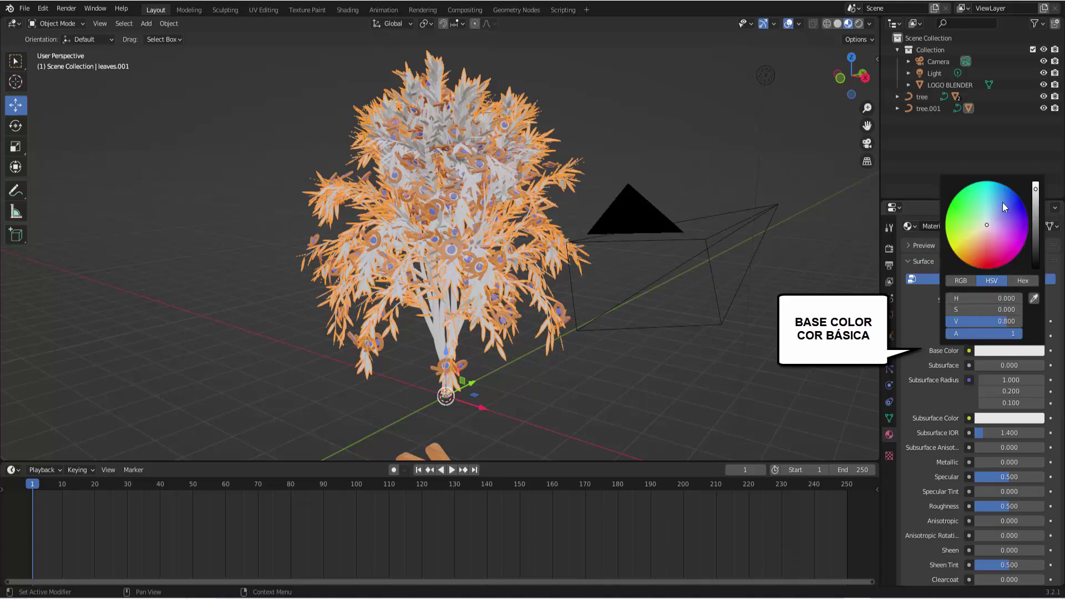
pyautogui.click(951, 212)
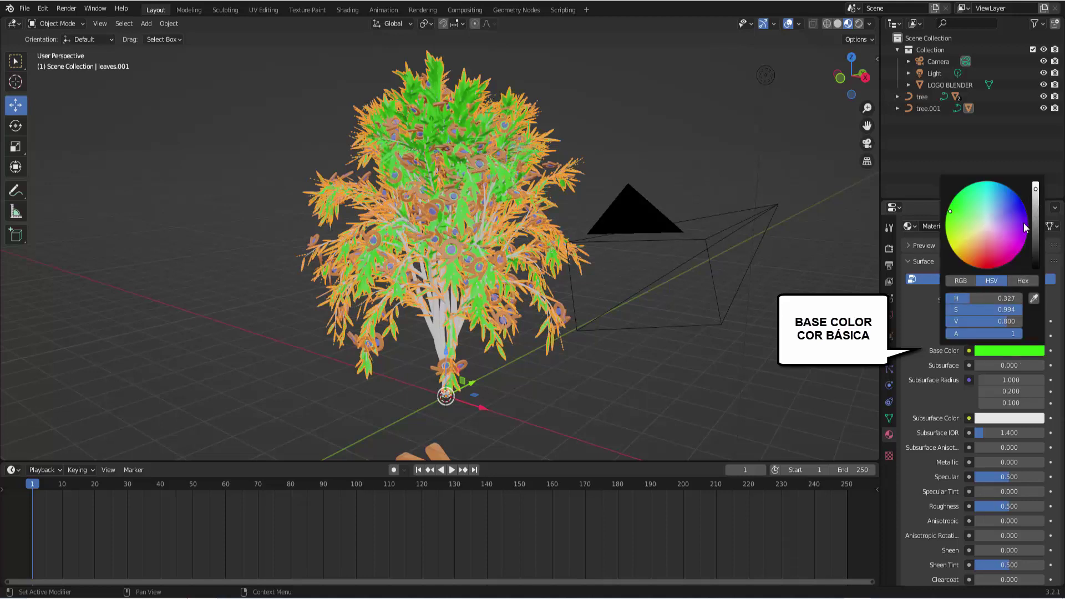
pyautogui.moveTo(1036, 190); pyautogui.dragTo(1035, 229)
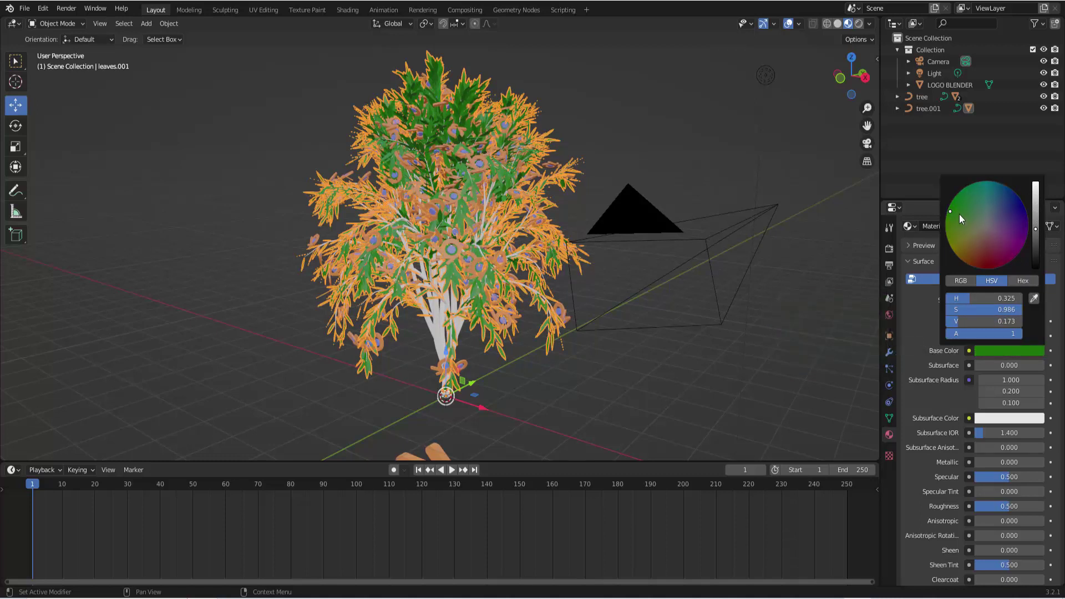
# Give tree.001 a new dark brown material (V 0.077, H 0.030), then select the first tree.
pyautogui.click(439, 335)
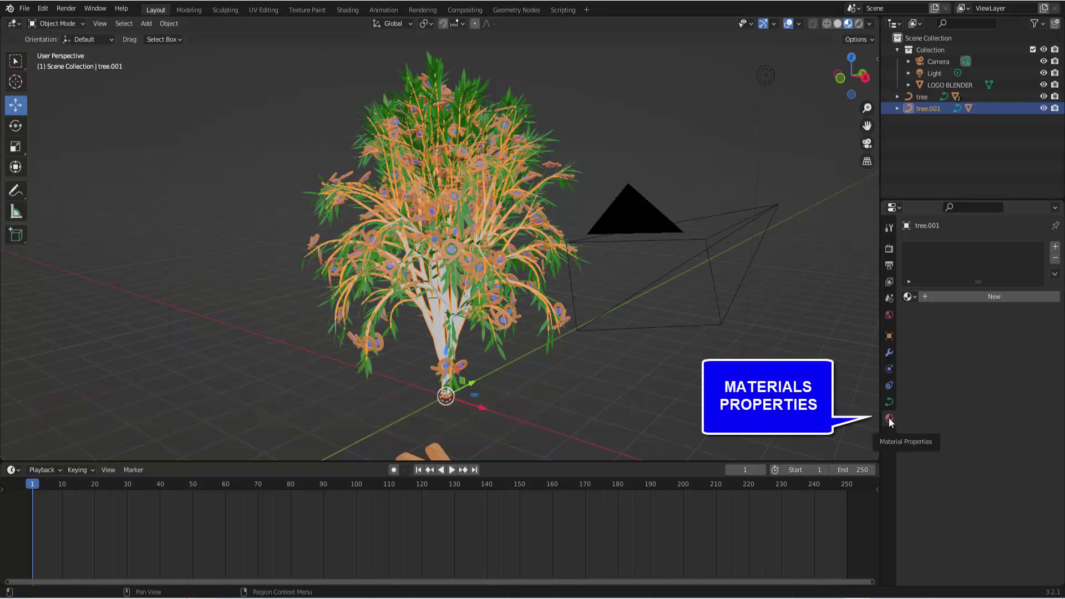
pyautogui.click(1001, 298)
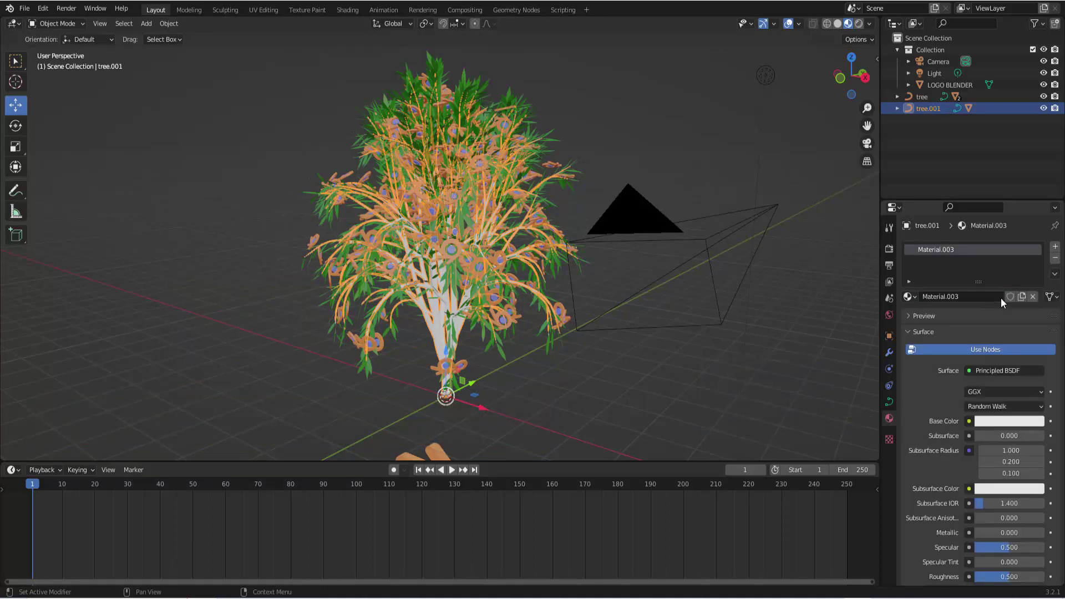
pyautogui.click(1011, 422)
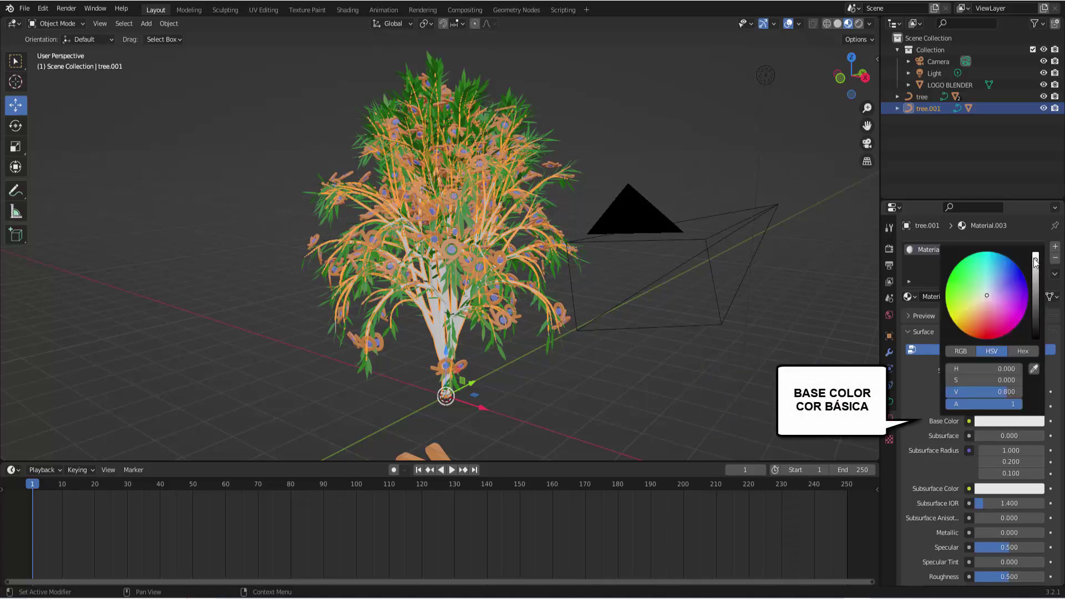
pyautogui.moveTo(1035, 263); pyautogui.dragTo(974, 330)
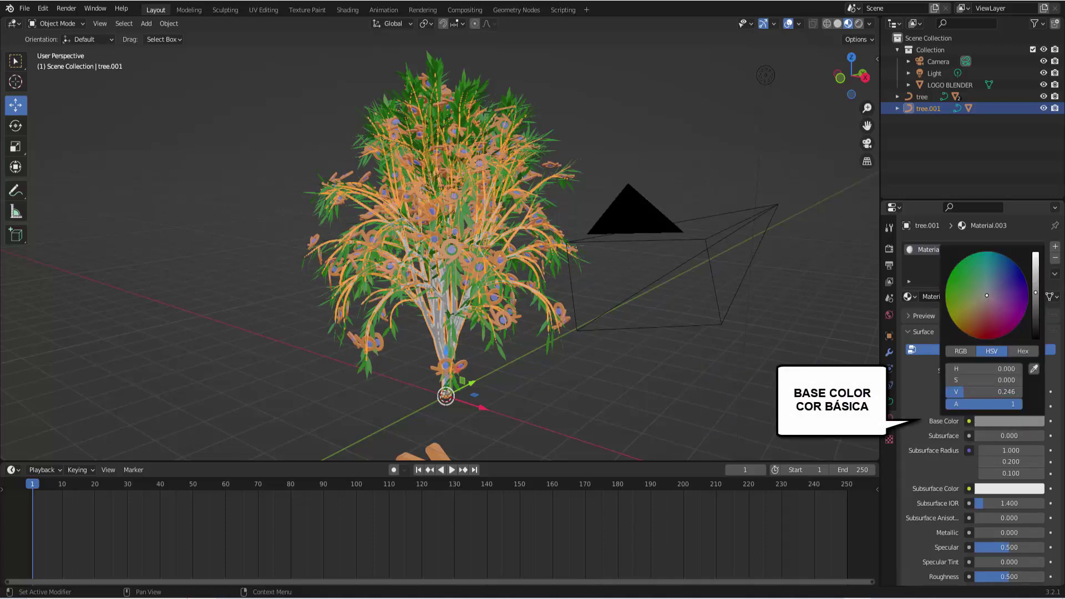
pyautogui.click(972, 335)
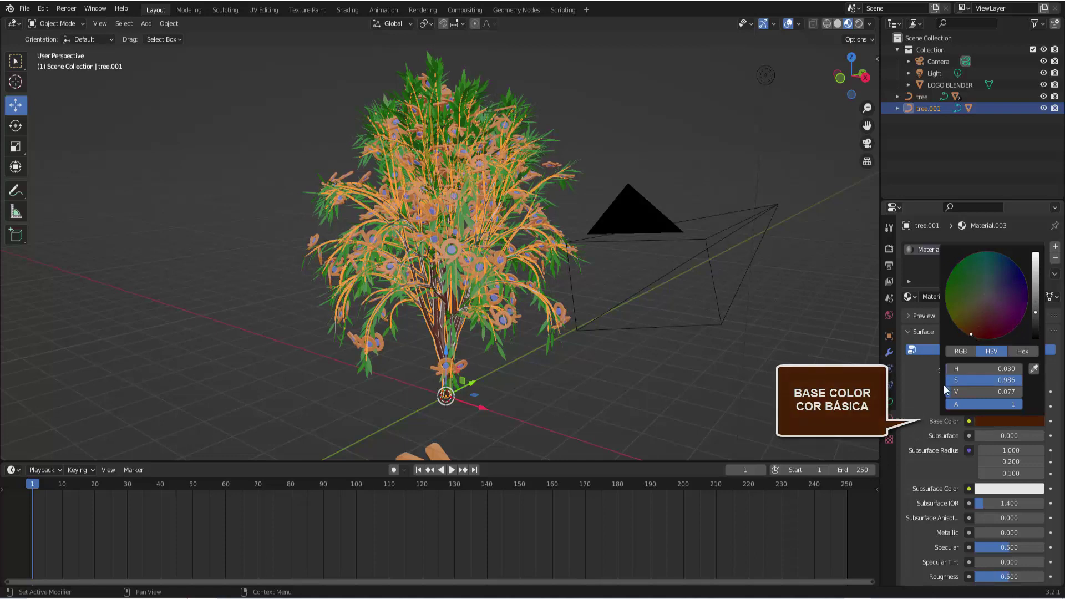
pyautogui.click(924, 98)
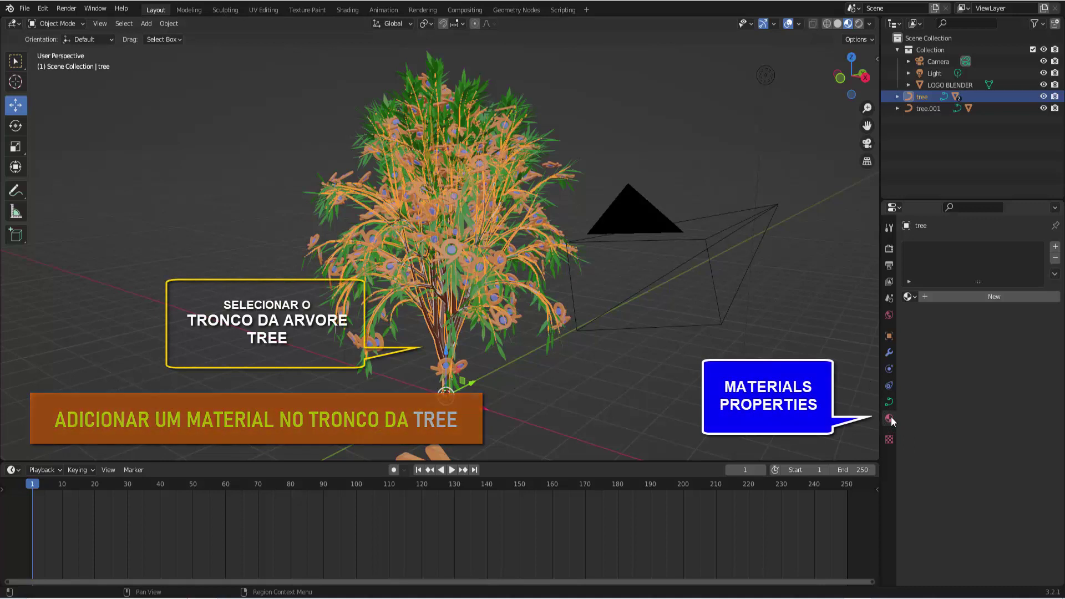
# Give the first tree's trunk the dark brown Material.003.
pyautogui.click(914, 297)
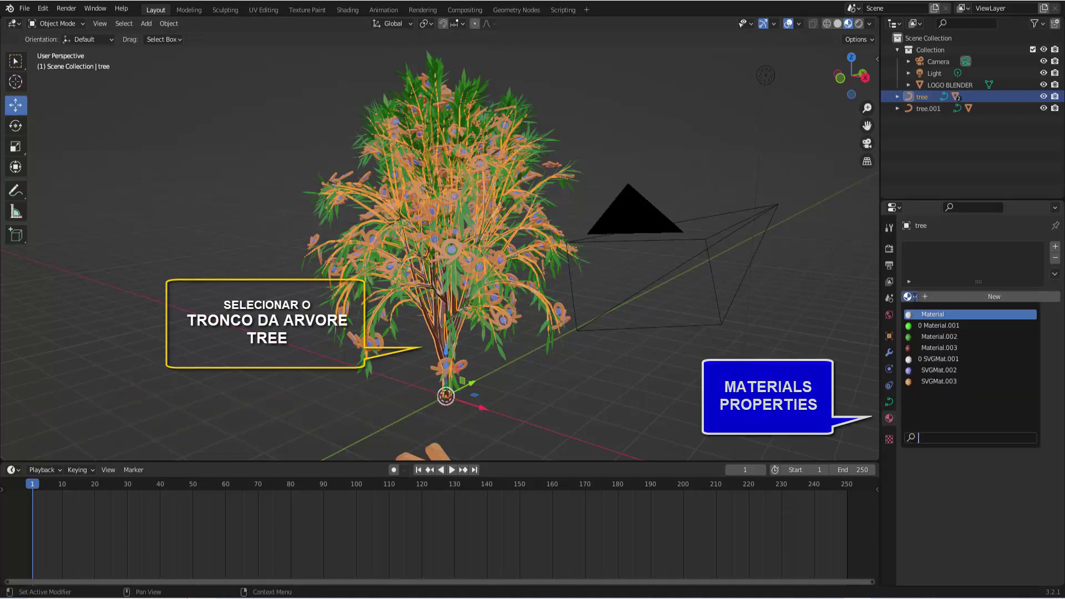
pyautogui.click(922, 348)
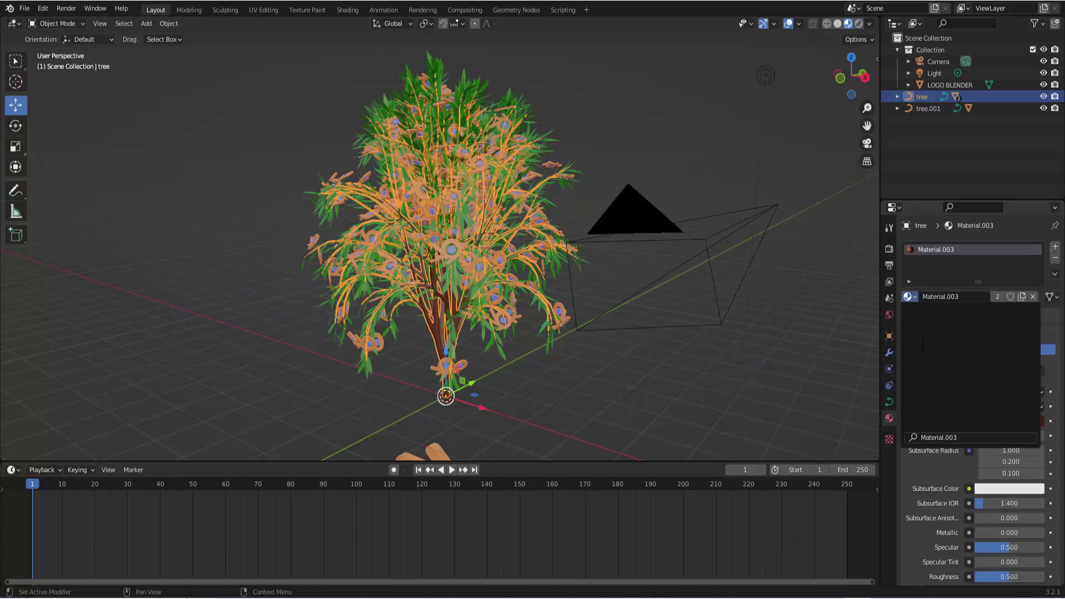
pyautogui.click(750, 145)
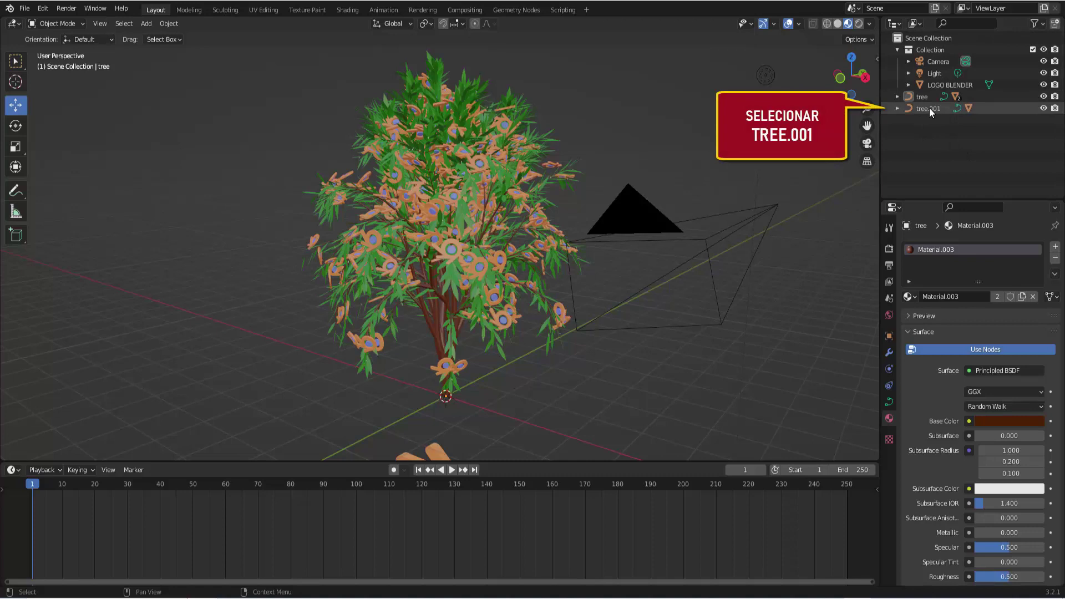
# Join the tree object into tree.001 with Ctrl+J.
pyautogui.click(930, 108)
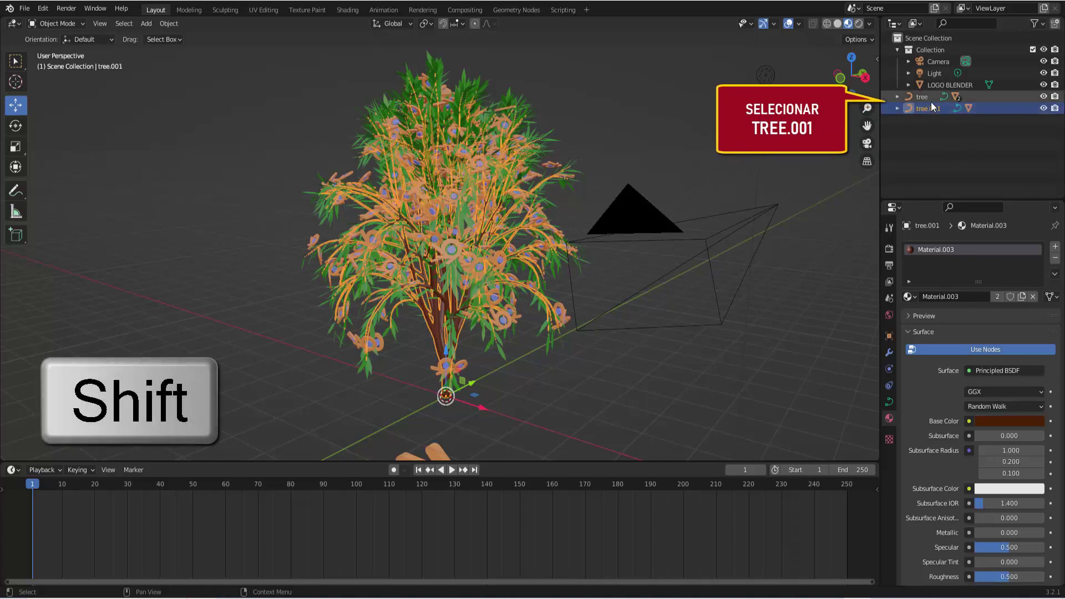
pyautogui.keyDown('shift'); pyautogui.click(927, 99); pyautogui.keyUp('shift')
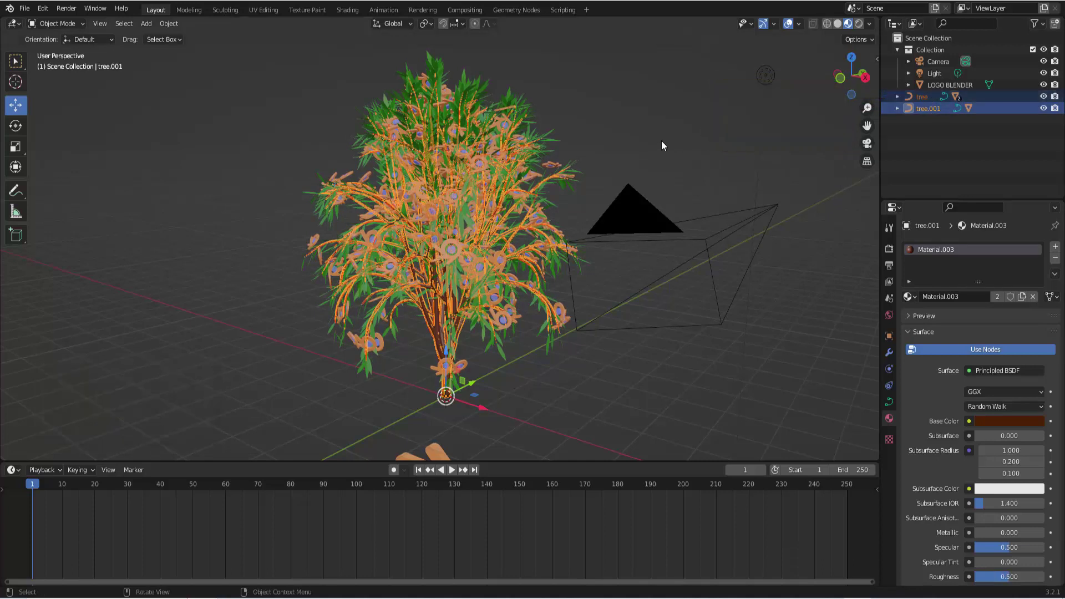
pyautogui.hotkey('ctrl', 'j')
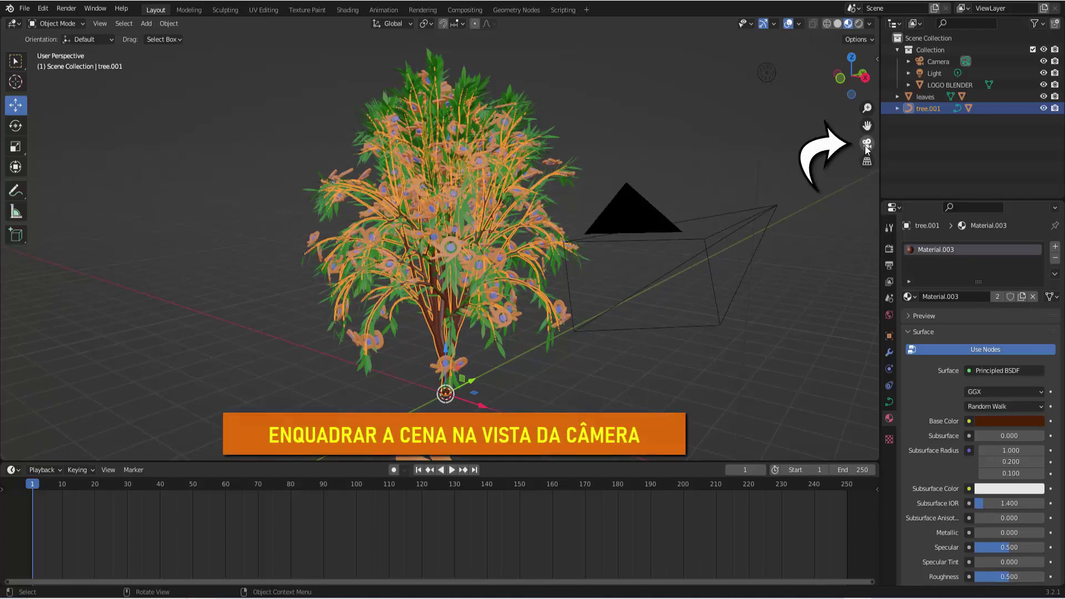
# Look through the scene camera and enable Lock Camera to View.
pyautogui.click(865, 144)
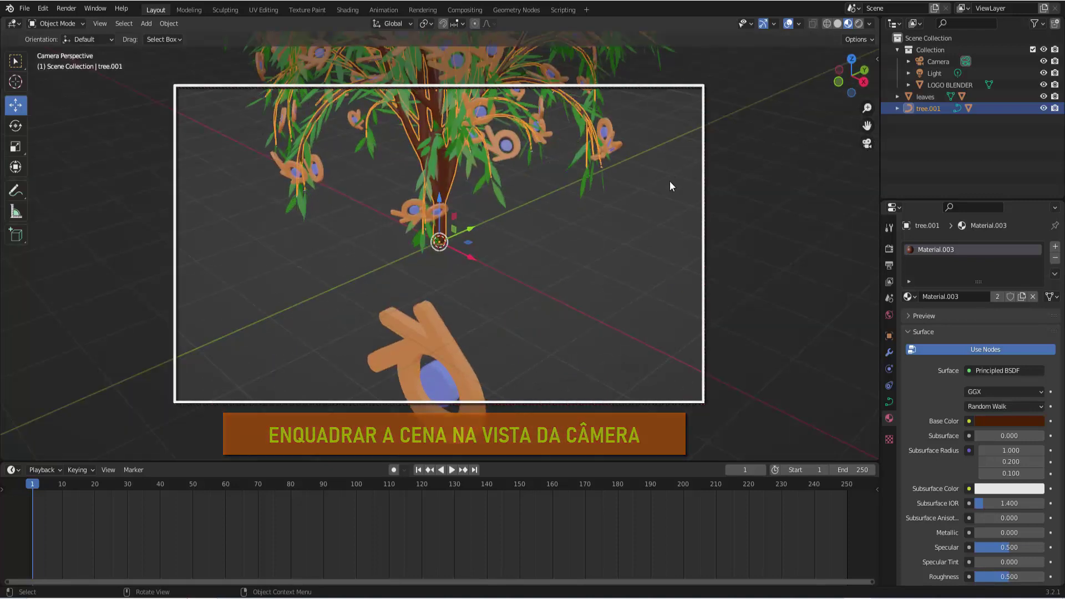
pyautogui.press('n')
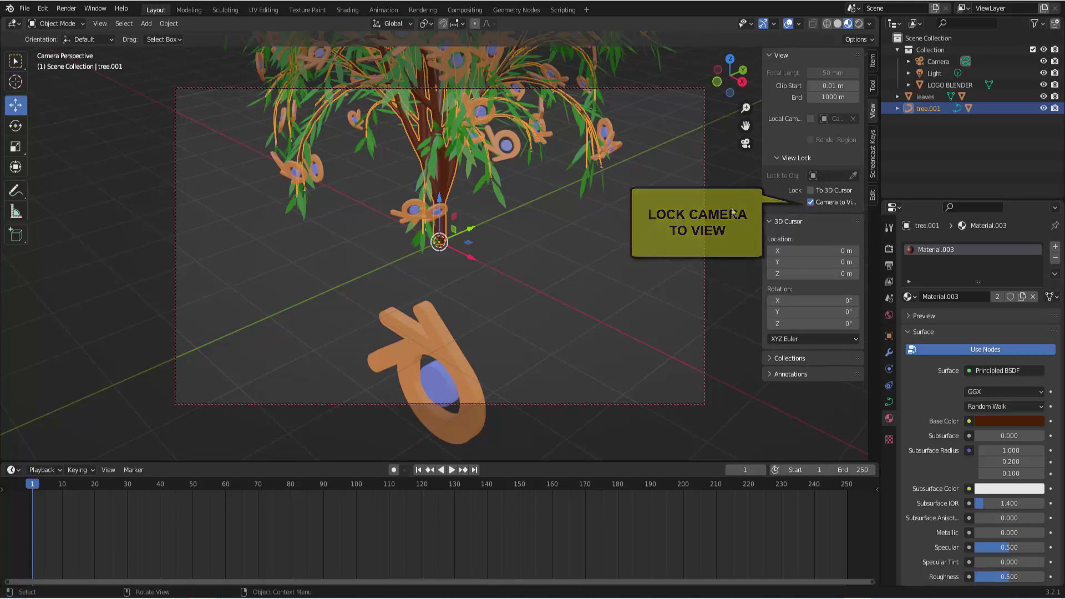
pyautogui.press('n')
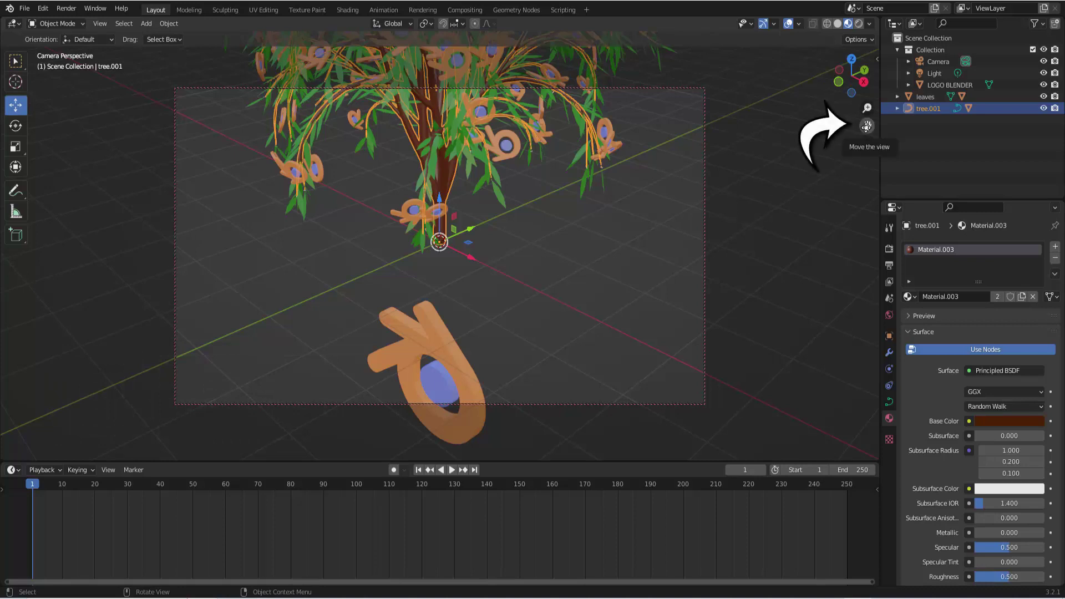
# Pan, orbit and zoom the locked camera until the whole tree is centred in frame.
pyautogui.moveTo(866, 127); pyautogui.dragTo(862, 197)
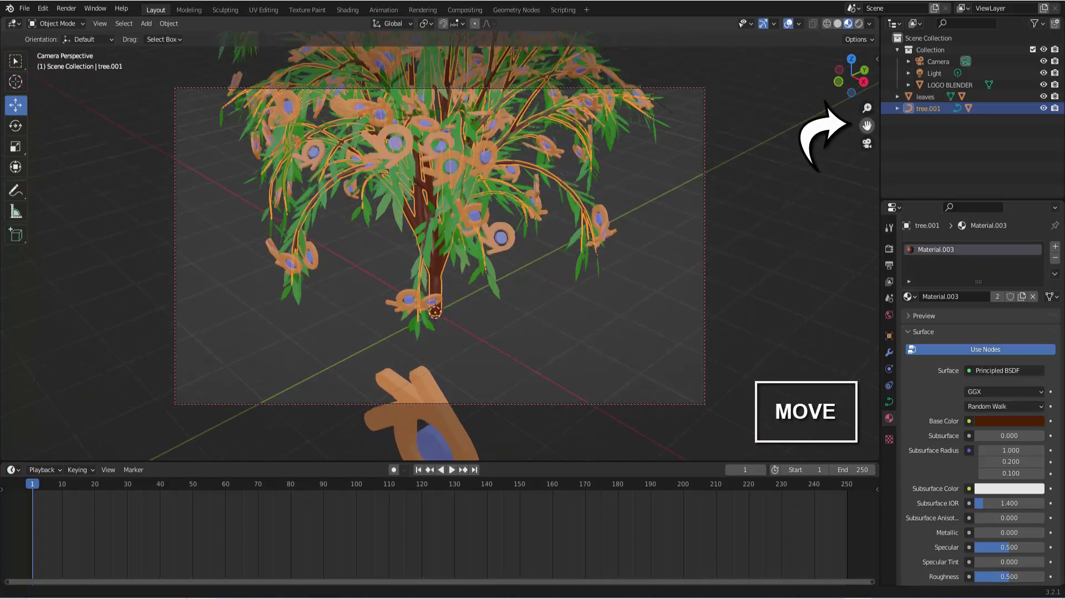
pyautogui.moveTo(867, 127); pyautogui.dragTo(866, 167)
pyautogui.moveTo(866, 126)
pyautogui.mouseDown()
pyautogui.moveTo(867, 166)
pyautogui.moveTo(866, 144)
pyautogui.mouseUp()
pyautogui.moveTo(851, 75); pyautogui.dragTo(854, 78)
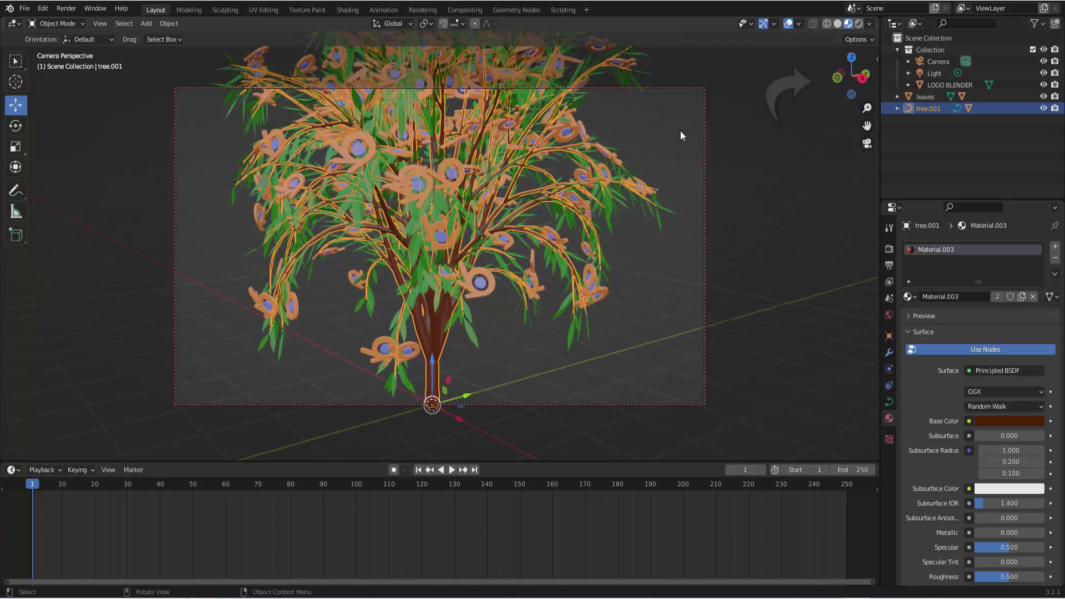
pyautogui.scroll(-1, 681, 135)
pyautogui.scroll(-1, 681, 135)
pyautogui.scroll(-1, 680, 135)
pyautogui.scroll(1, 680, 135)
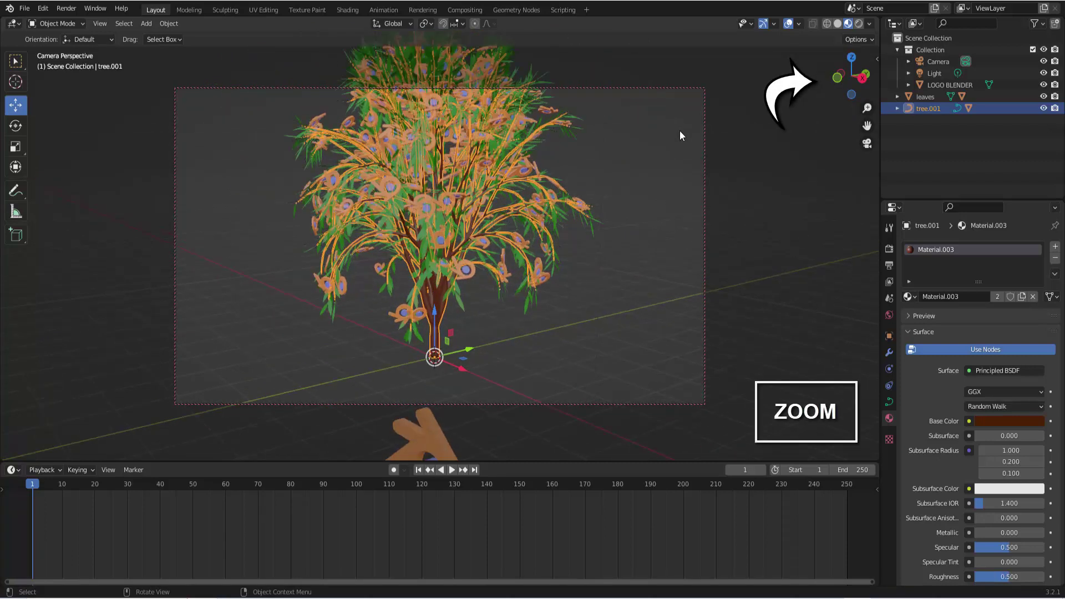
pyautogui.moveTo(867, 126); pyautogui.dragTo(851, 163)
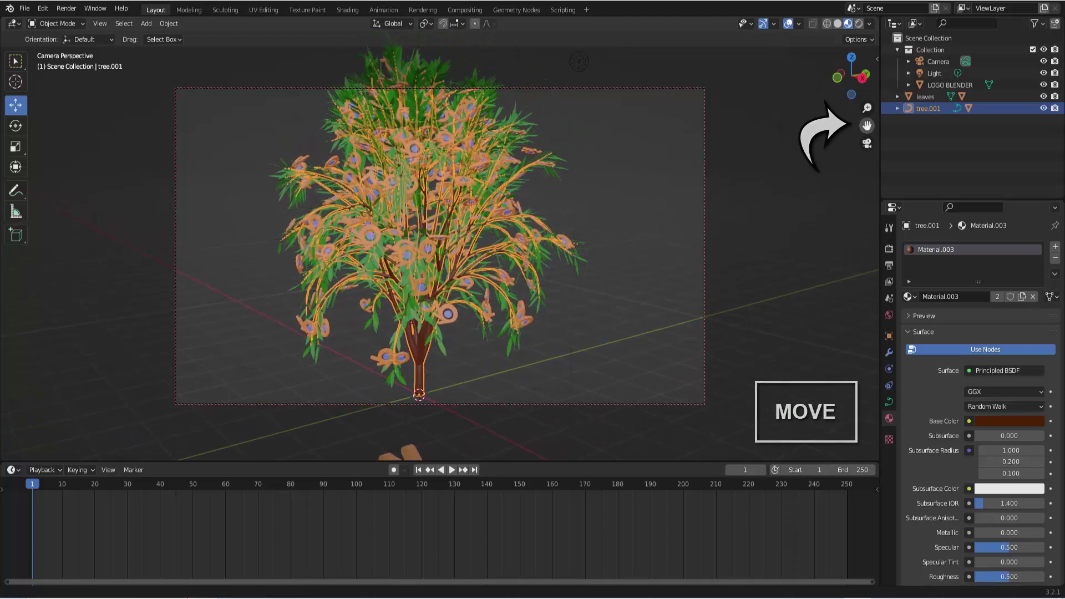
pyautogui.scroll(-1, 621, 178)
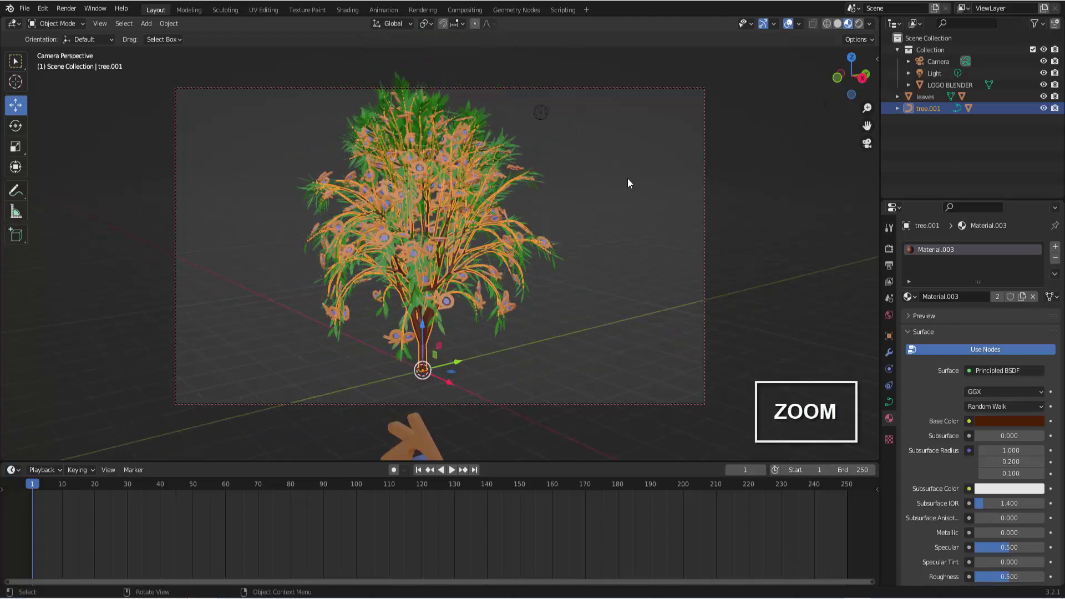
pyautogui.moveTo(867, 125); pyautogui.dragTo(868, 142)
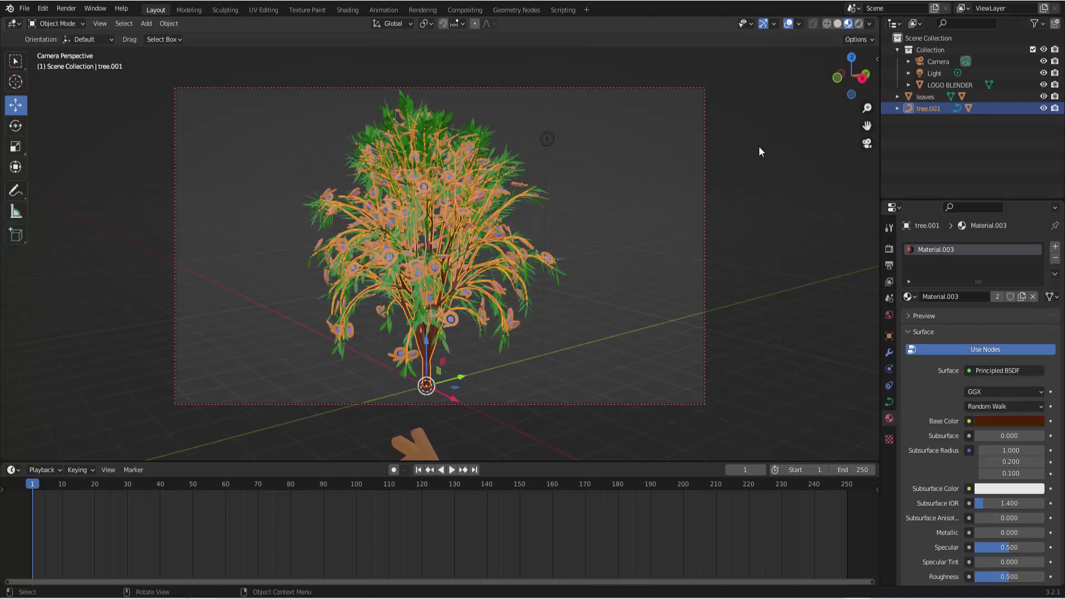
# Set the World Color to Environment Texture and switch the viewport to Rendered shading.
pyautogui.click(521, 242)
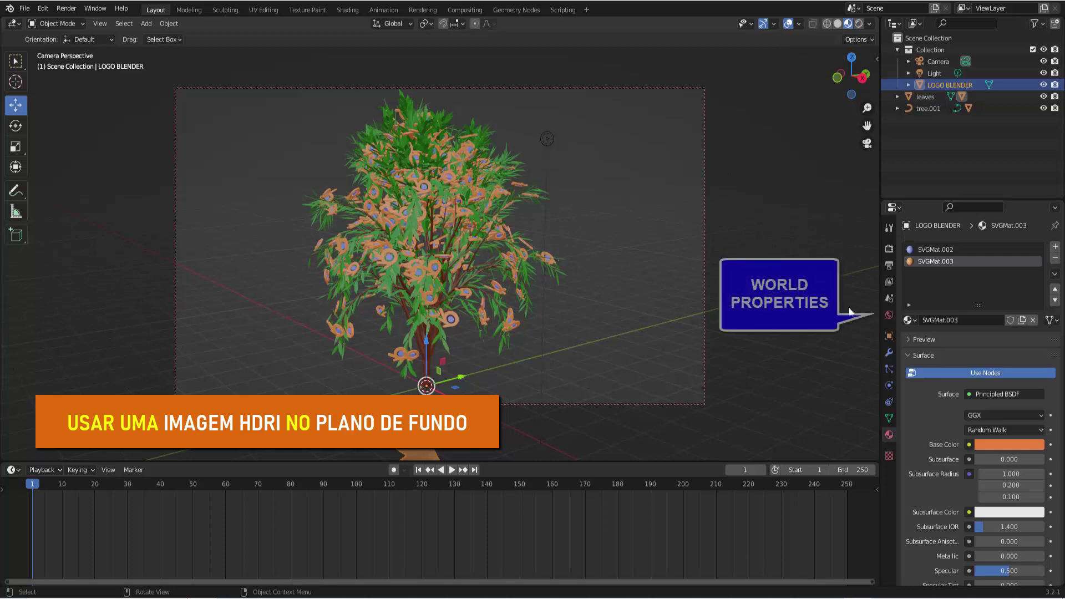
pyautogui.click(888, 316)
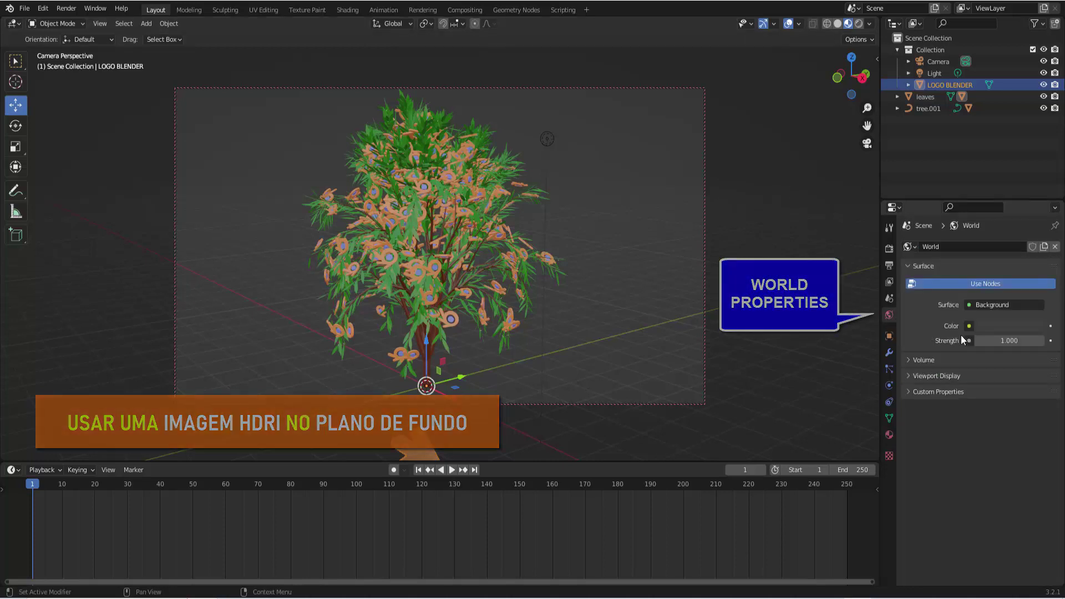
pyautogui.click(978, 326)
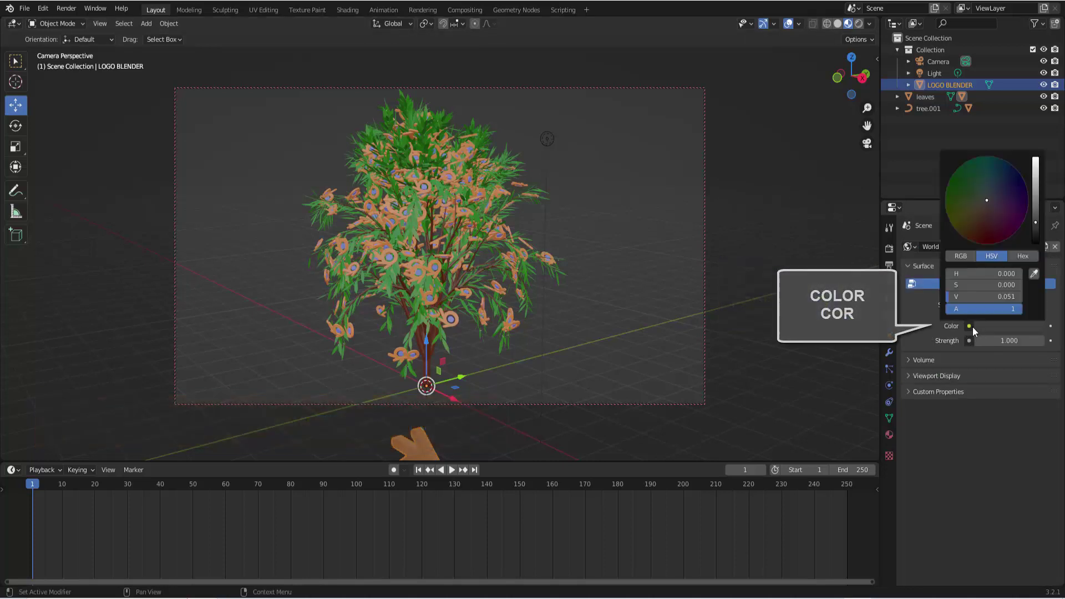
pyautogui.click(970, 327)
pyautogui.click(776, 375)
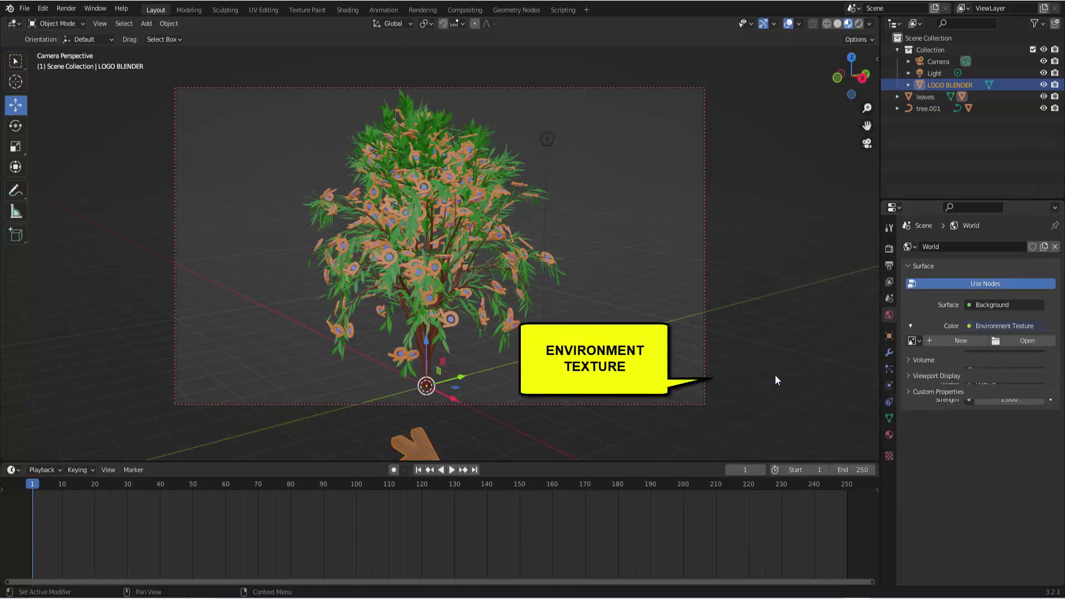
pyautogui.click(860, 23)
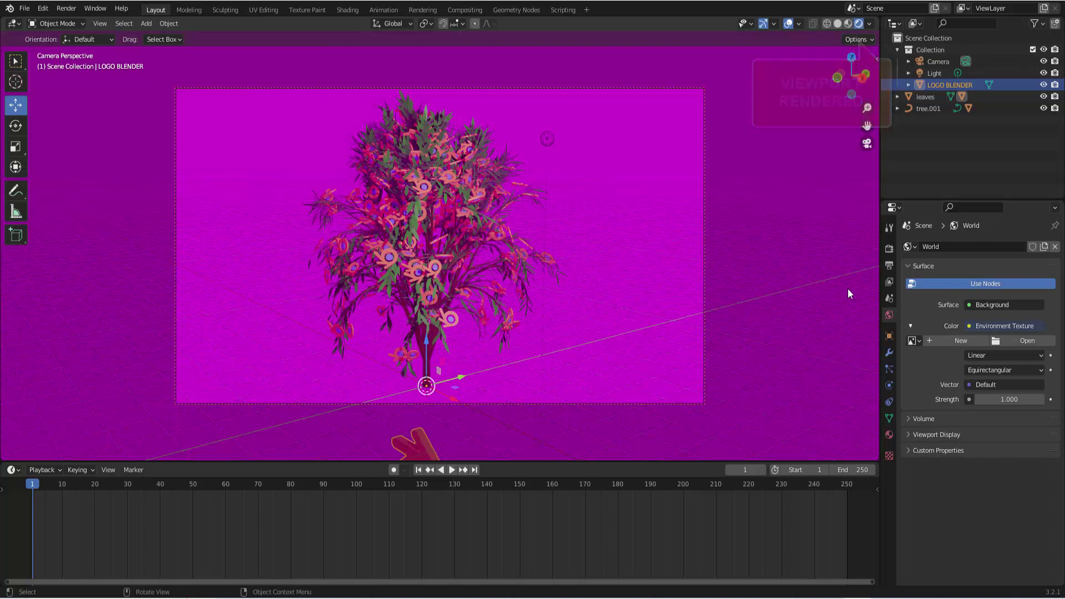
# Load aristea_wreck_4k.hdr from the HDRI folder as the world background.
pyautogui.click(1016, 342)
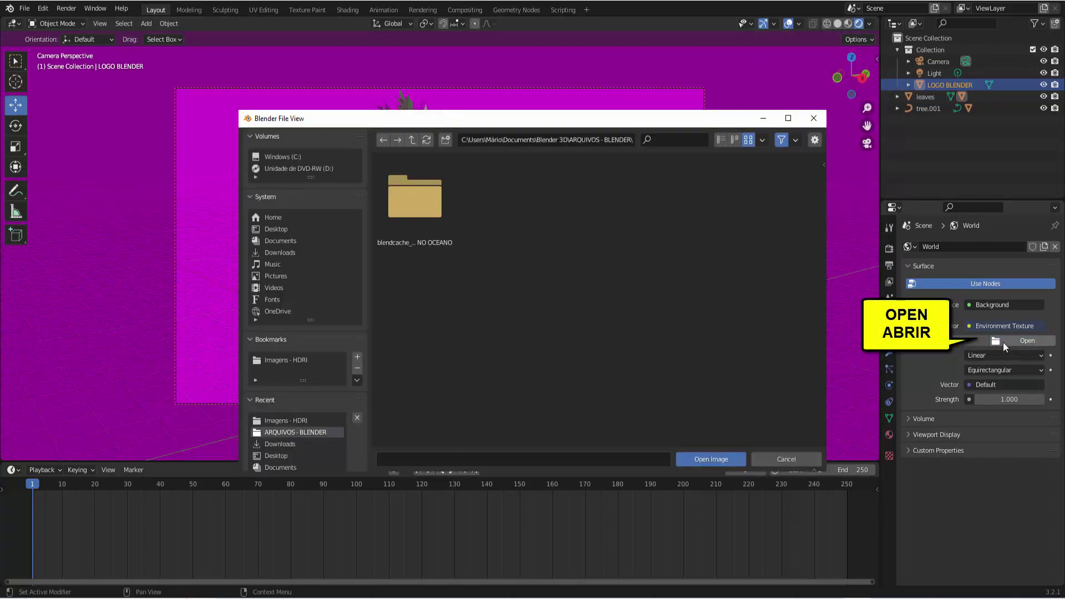
pyautogui.click(301, 361)
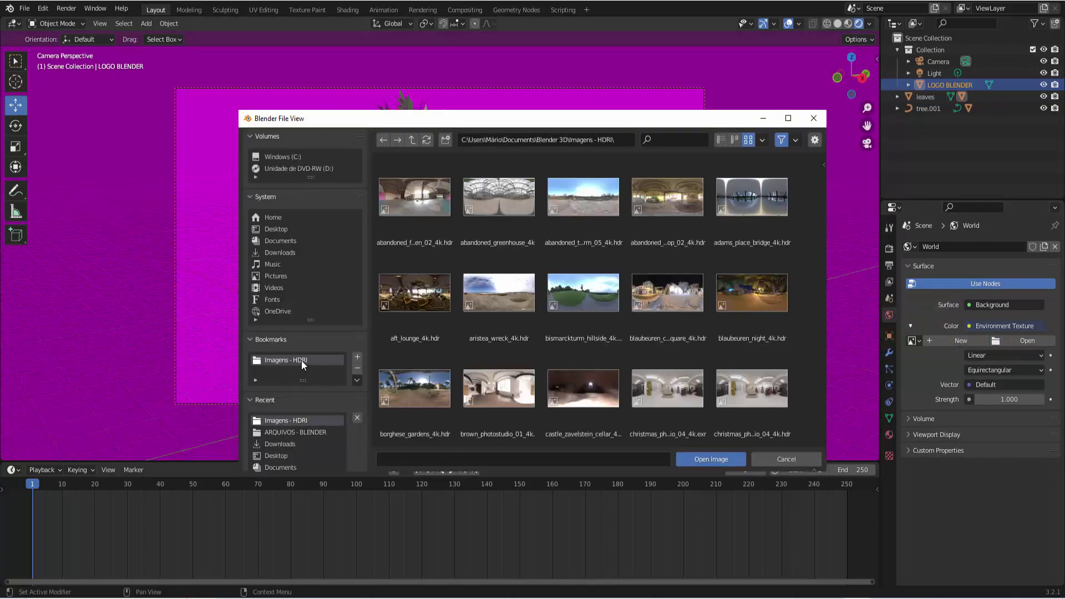
pyautogui.click(507, 294)
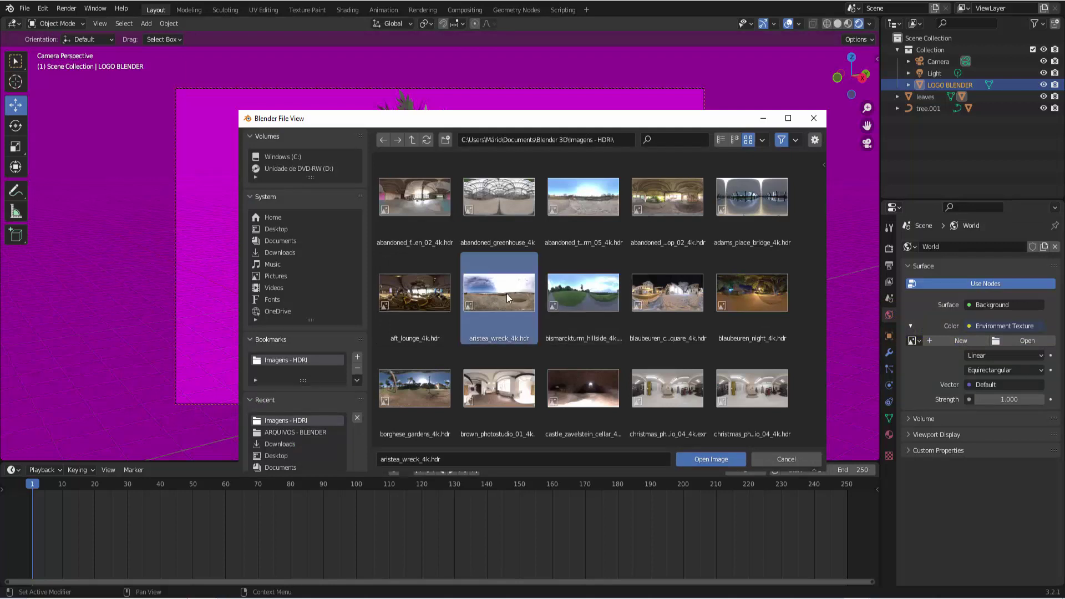
pyautogui.click(721, 460)
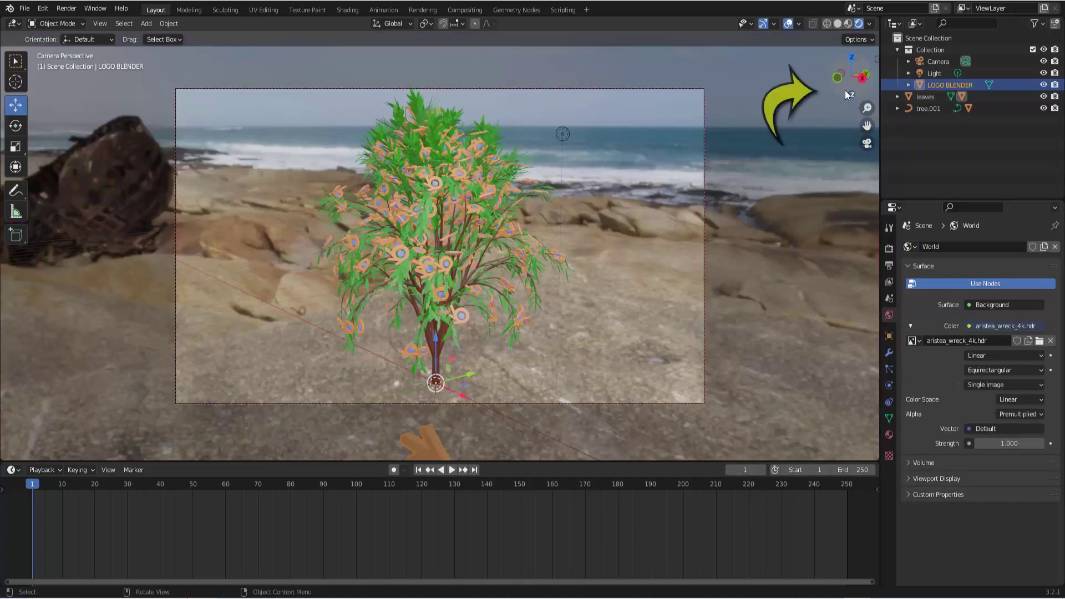
pyautogui.moveTo(852, 76)
pyautogui.mouseDown()
pyautogui.moveTo(840, 78)
pyautogui.moveTo(851, 67)
pyautogui.mouseUp()
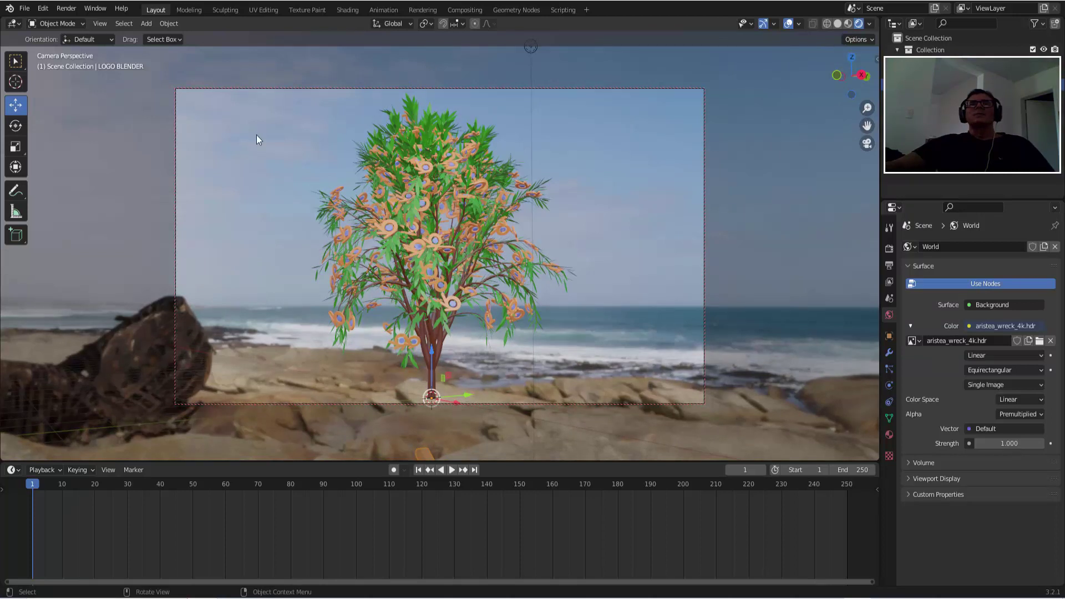
# Render the camera view, then bring the camera much closer to the tree.
pyautogui.click(73, 10)
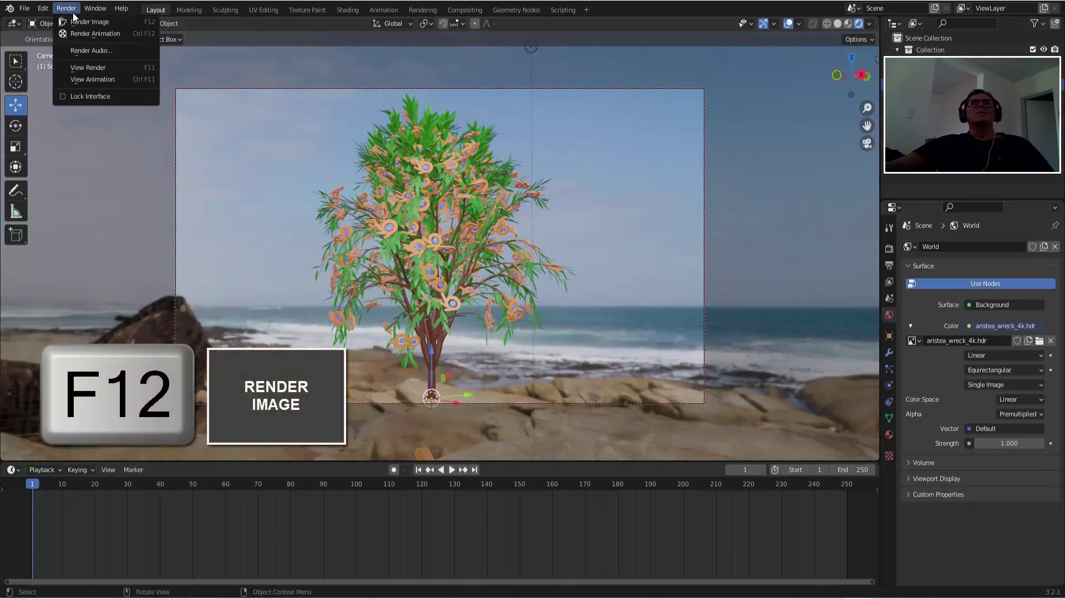
pyautogui.click(76, 22)
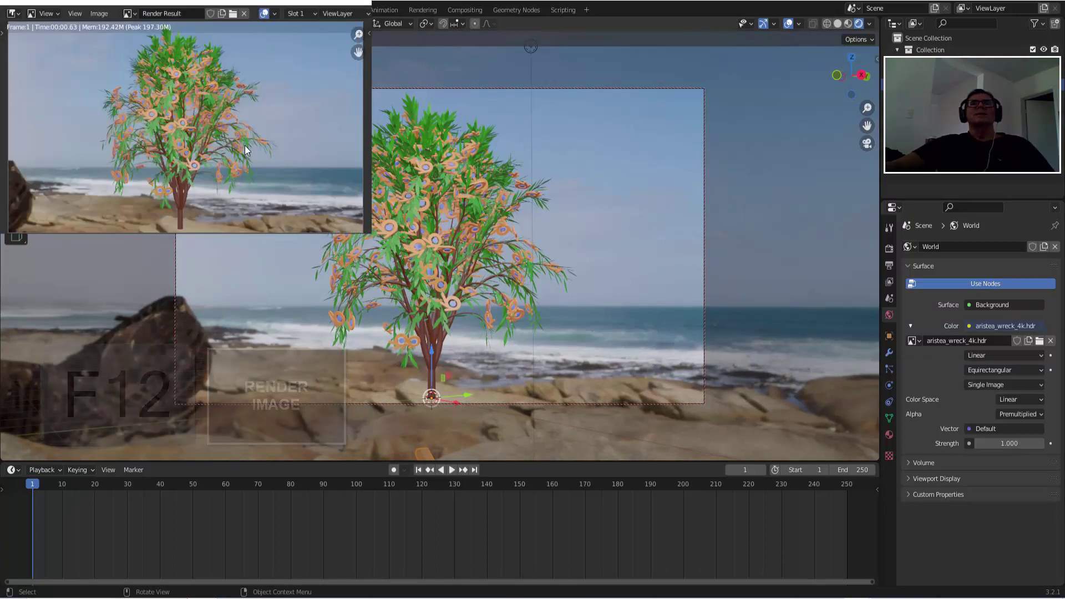
pyautogui.hotkey('ctrl', 'z')
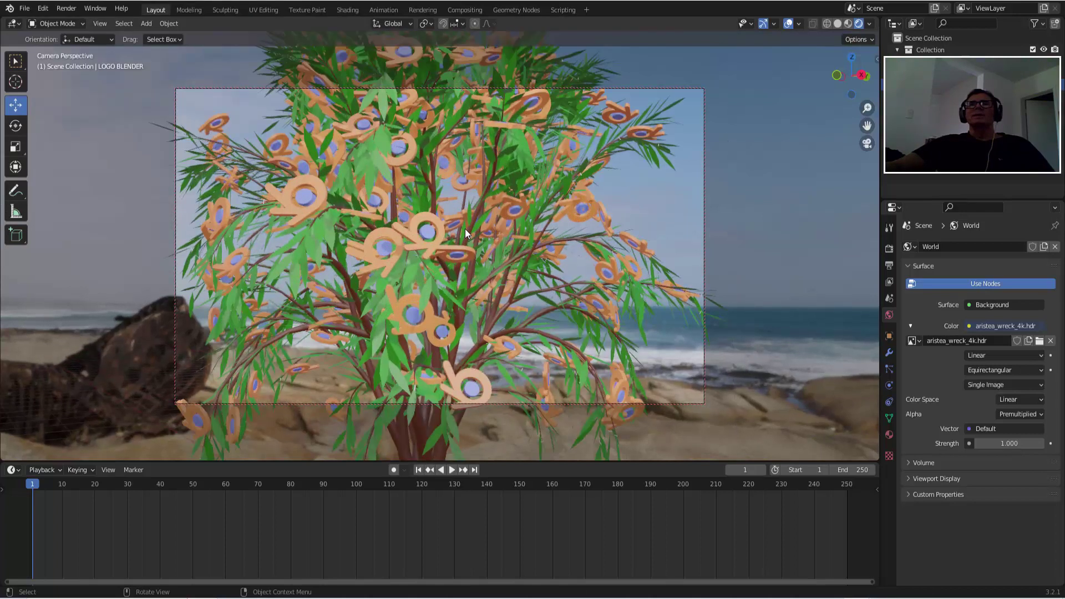
# Render the close-up camera view of the tree and close the render window.
pyautogui.click(72, 11)
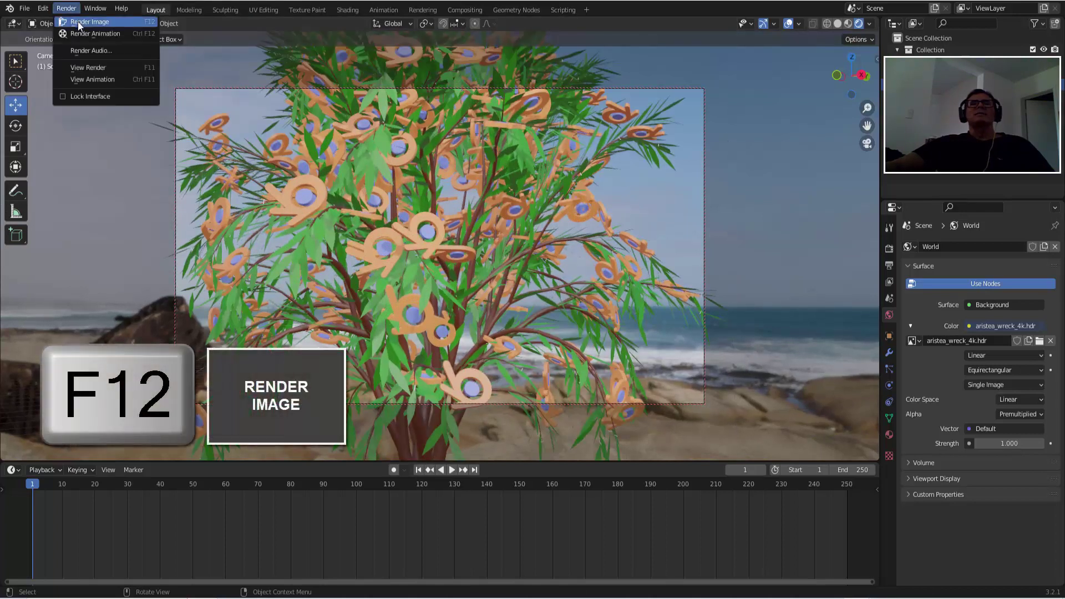
pyautogui.click(78, 23)
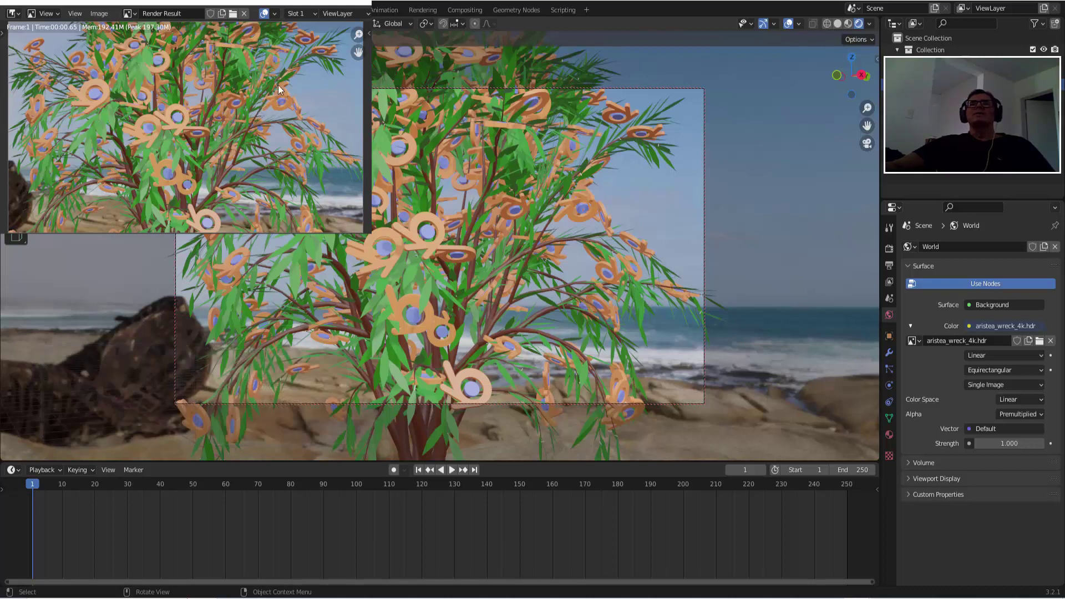
pyautogui.click(362, 5)
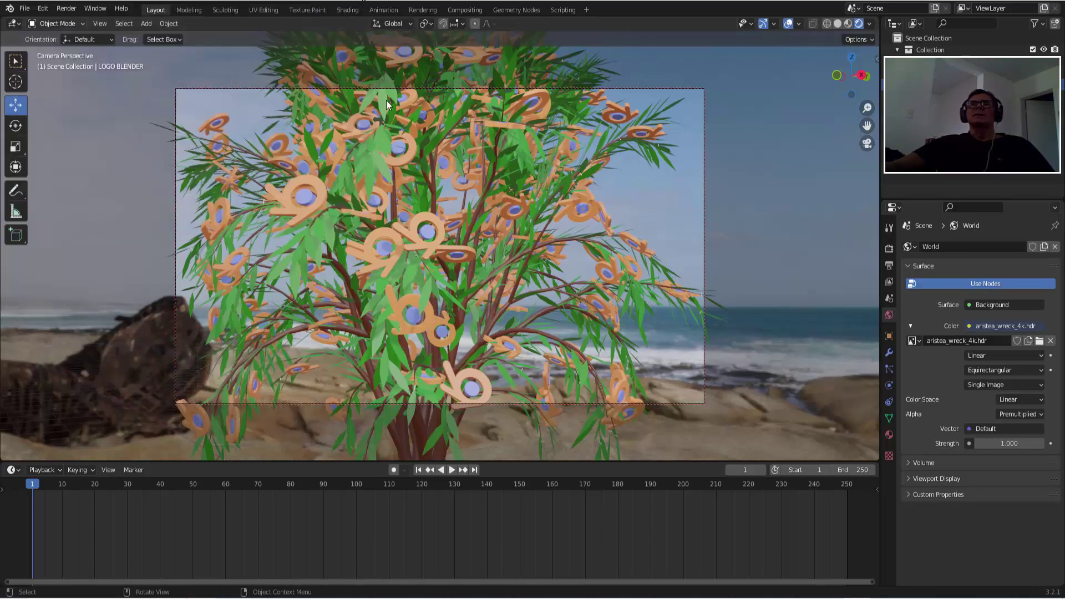